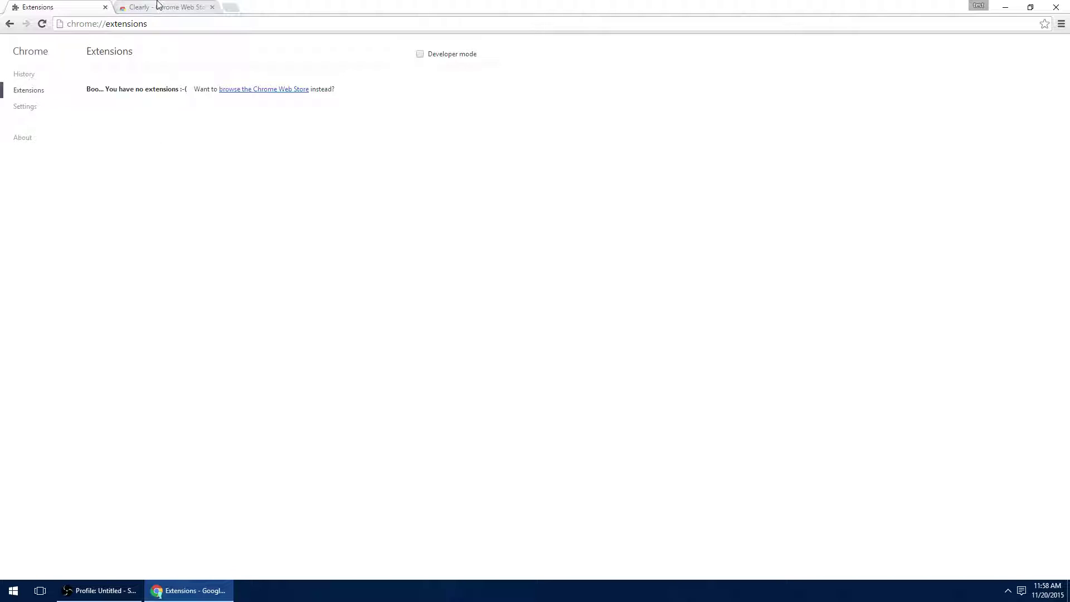
- Review the Overview of the Clearly listing in the Chrome Web Store
left_click(158, 5)
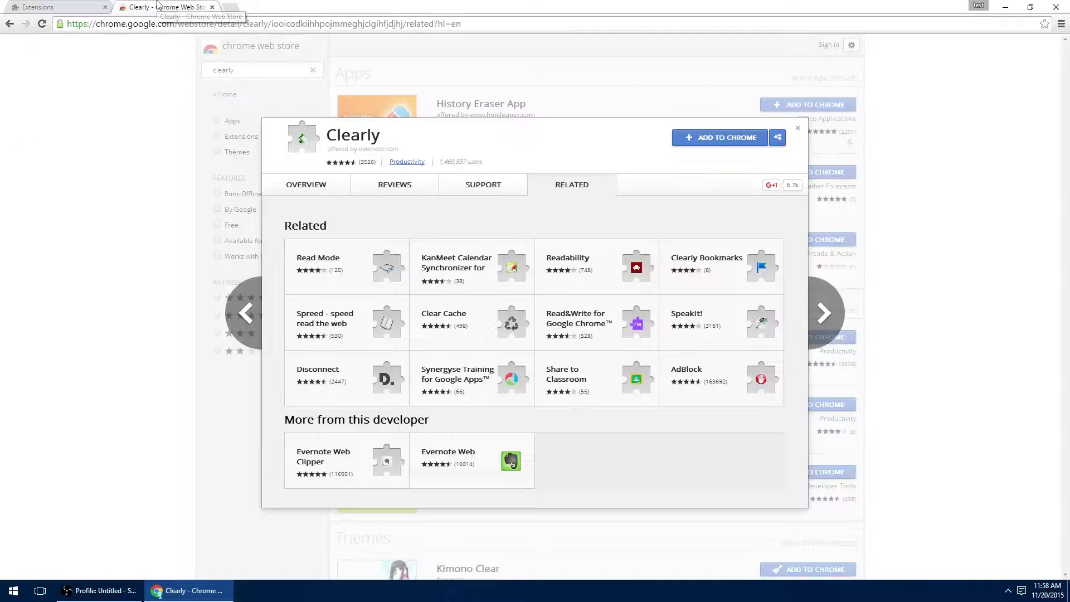
left_click(312, 185)
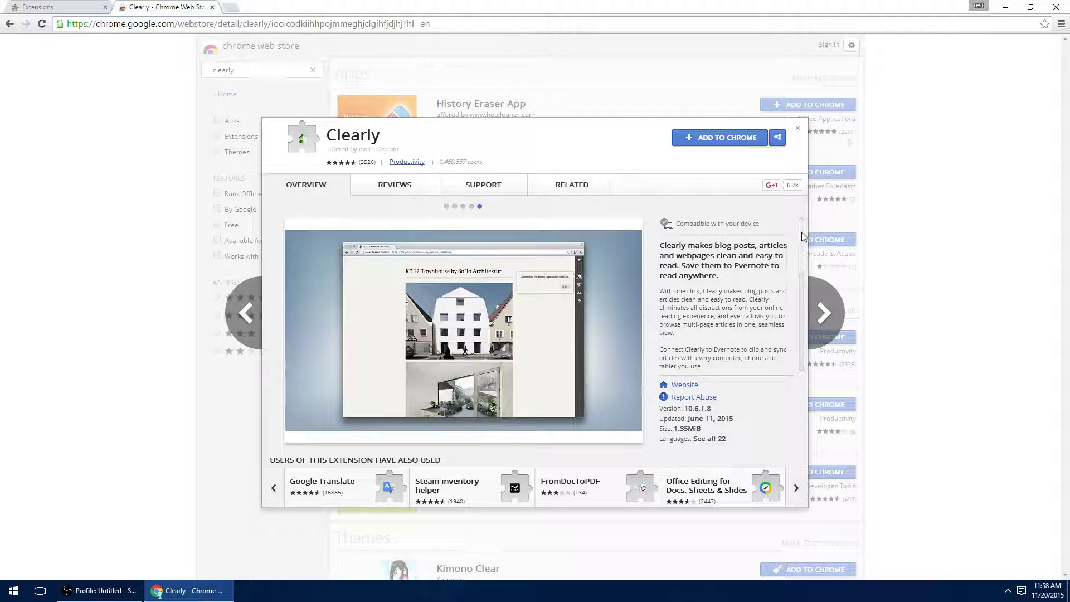
scroll(803, 246, "down", 1)
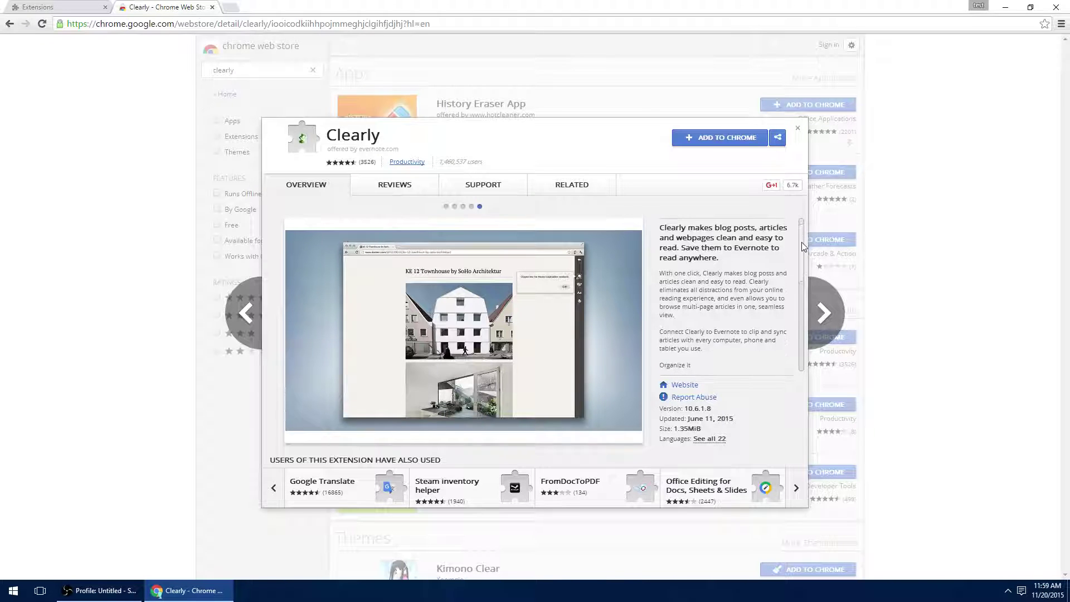
scroll(804, 245, "down", 1)
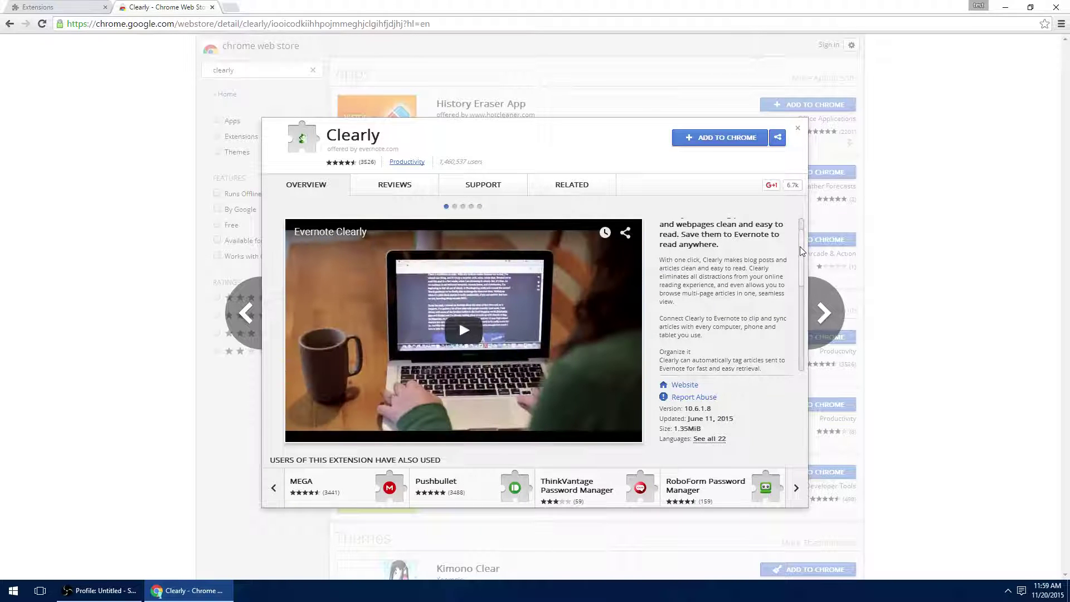
left_click_drag(800, 251, 803, 349)
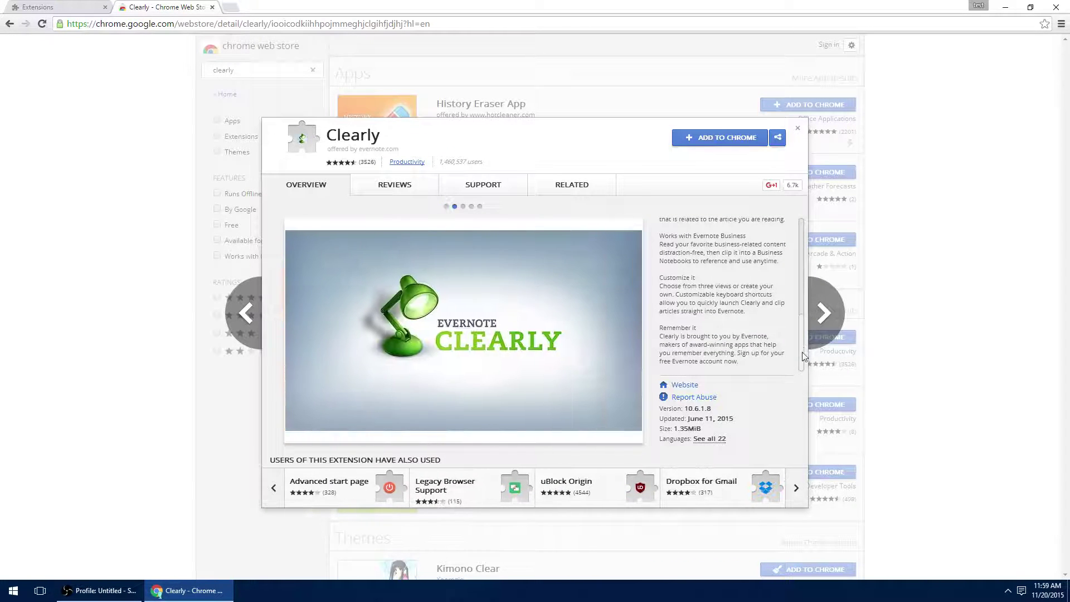
left_click_drag(803, 335, 813, 222)
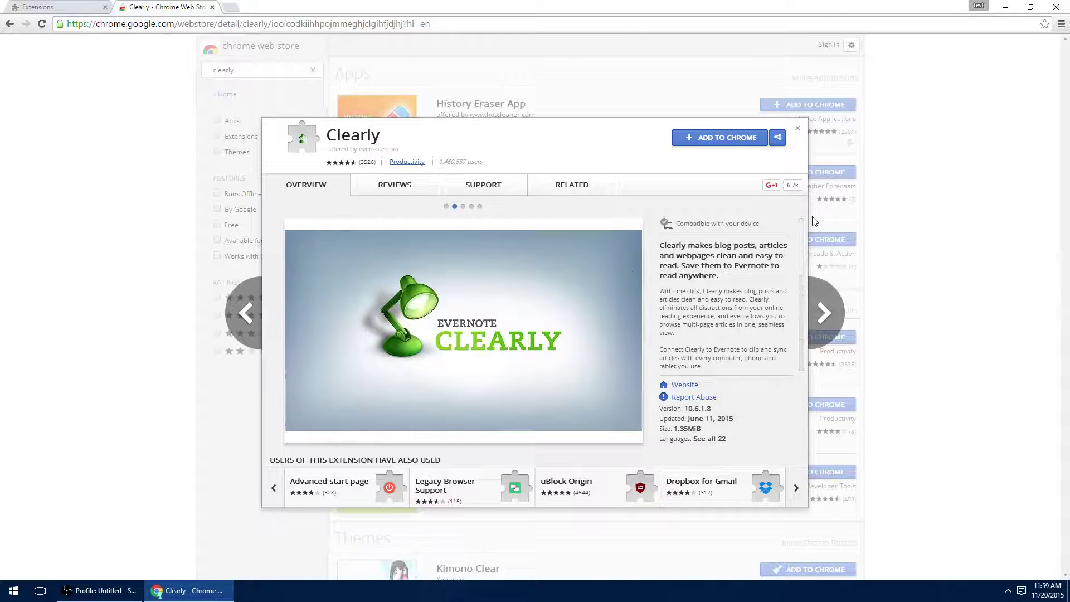
- Add Clearly to Chrome, confirm with Add extension, and return to the extensions page
left_click(720, 139)
left_click(534, 120)
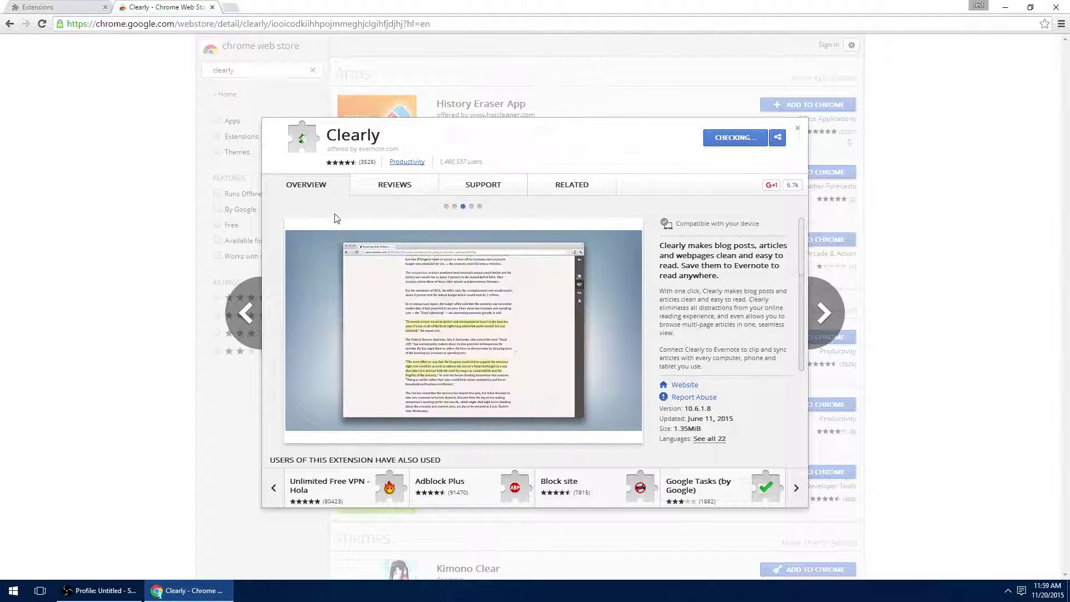
left_click(47, 7)
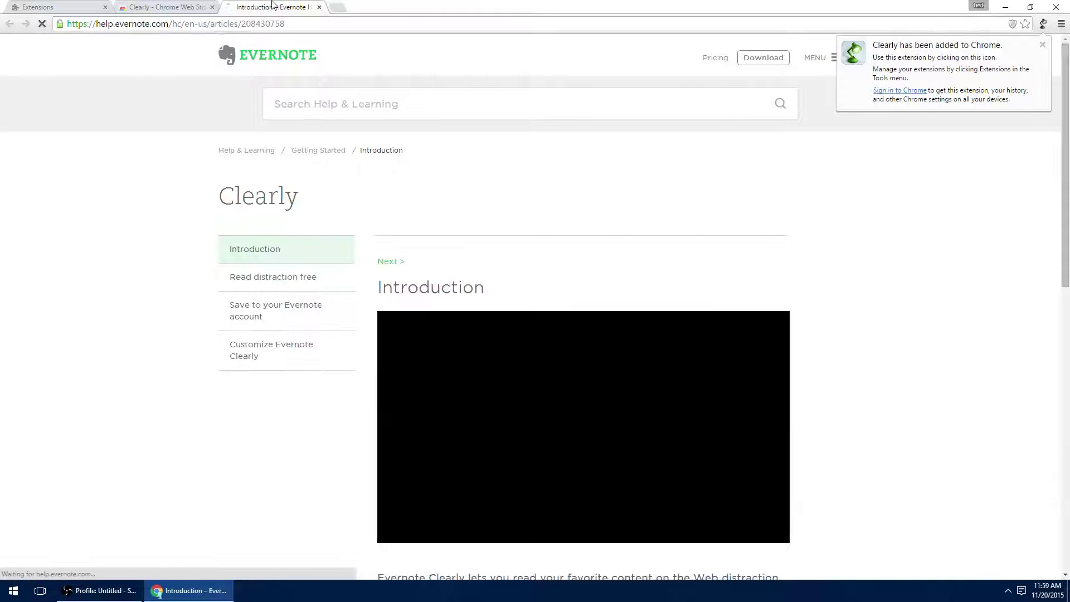
- Close the Evernote help tab, then in Clearly's options uncheck Smart Filing, choose Desktop client, and disable Related Notes
middle_click(276, 6)
left_click(67, 4)
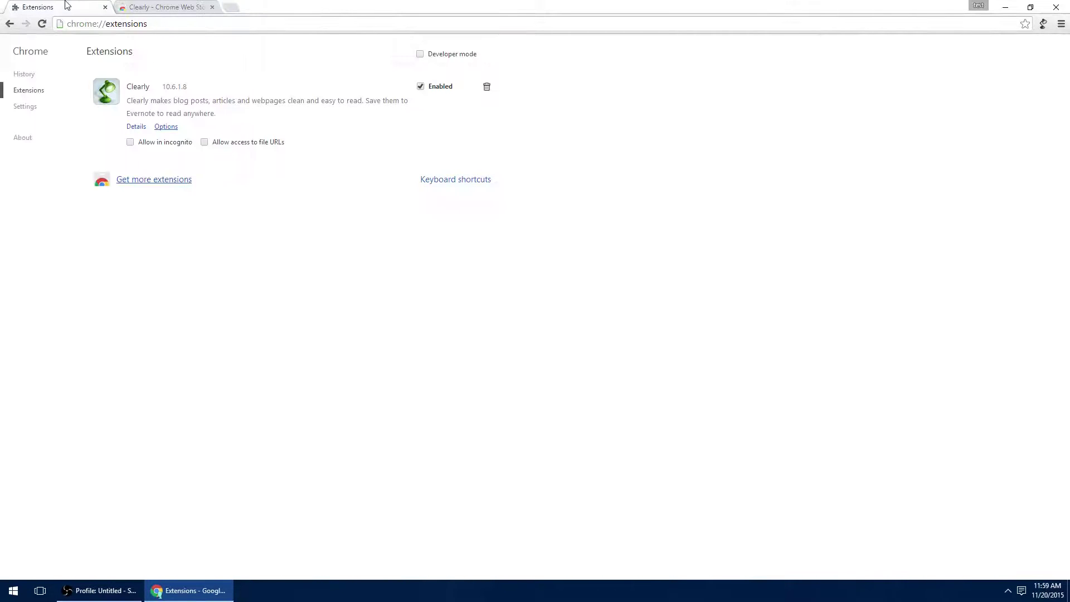
left_click(166, 127)
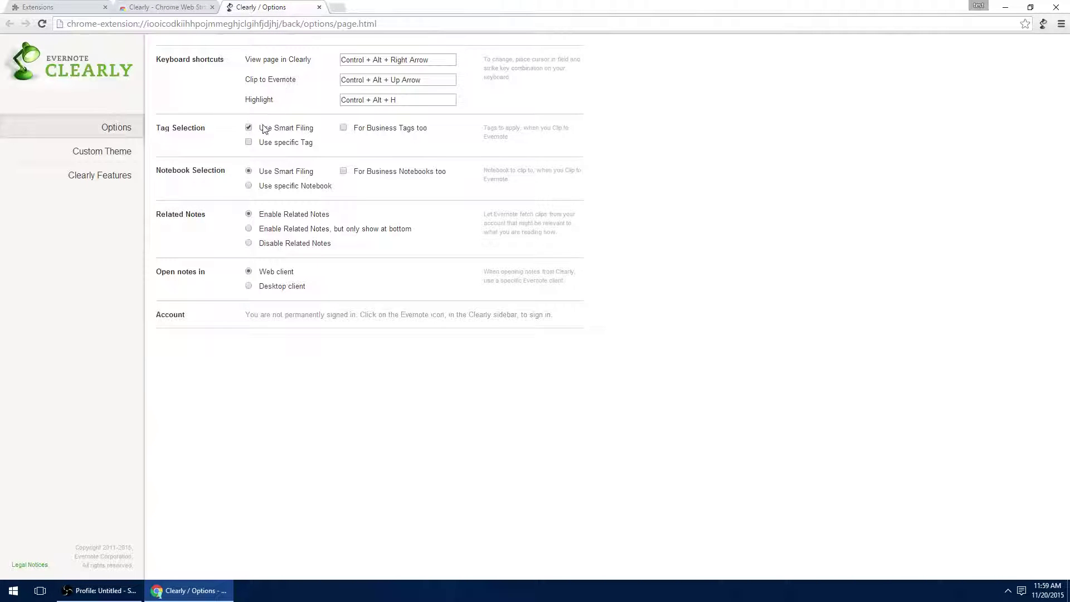
left_click(249, 128)
left_click_drag(271, 315, 299, 316)
left_click(248, 286)
left_click(249, 243)
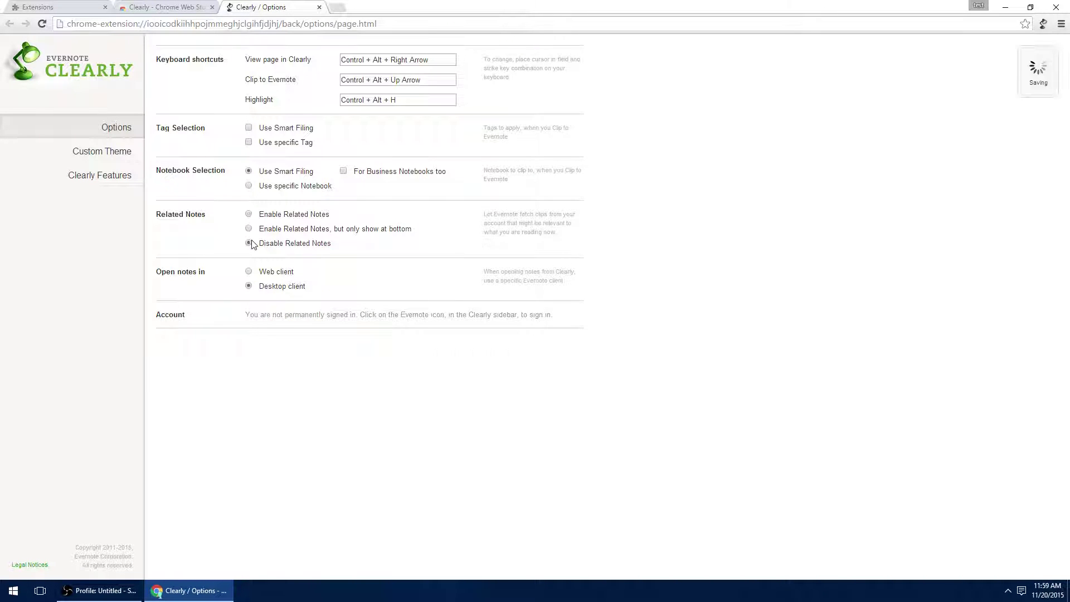
- Browse Clearly's custom theme and Features sections, then return to the general settings
left_click(93, 153)
scroll(351, 351, "down", 10)
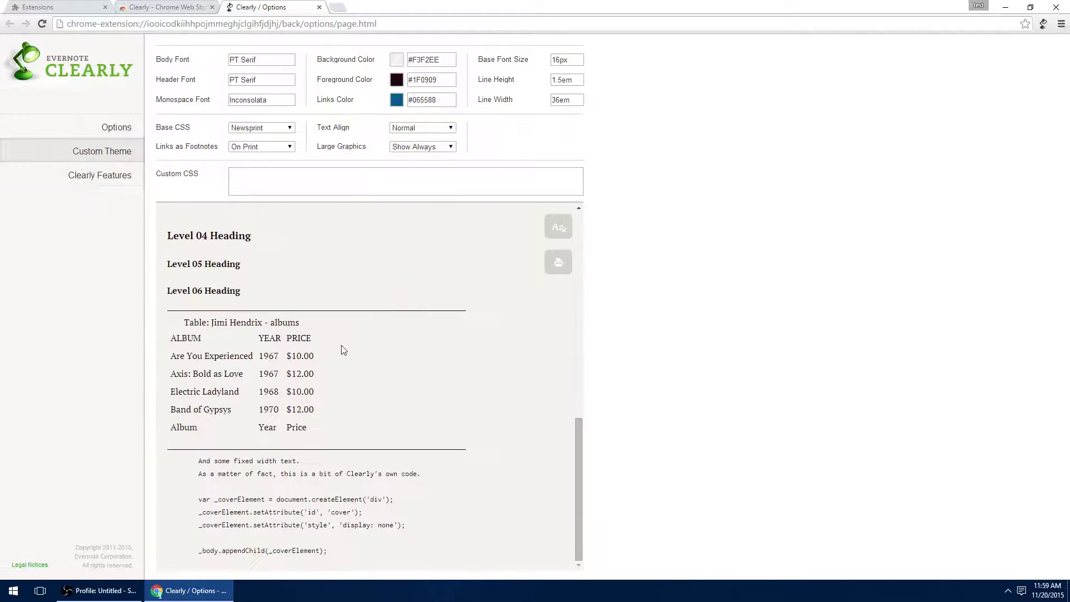
left_click(102, 176)
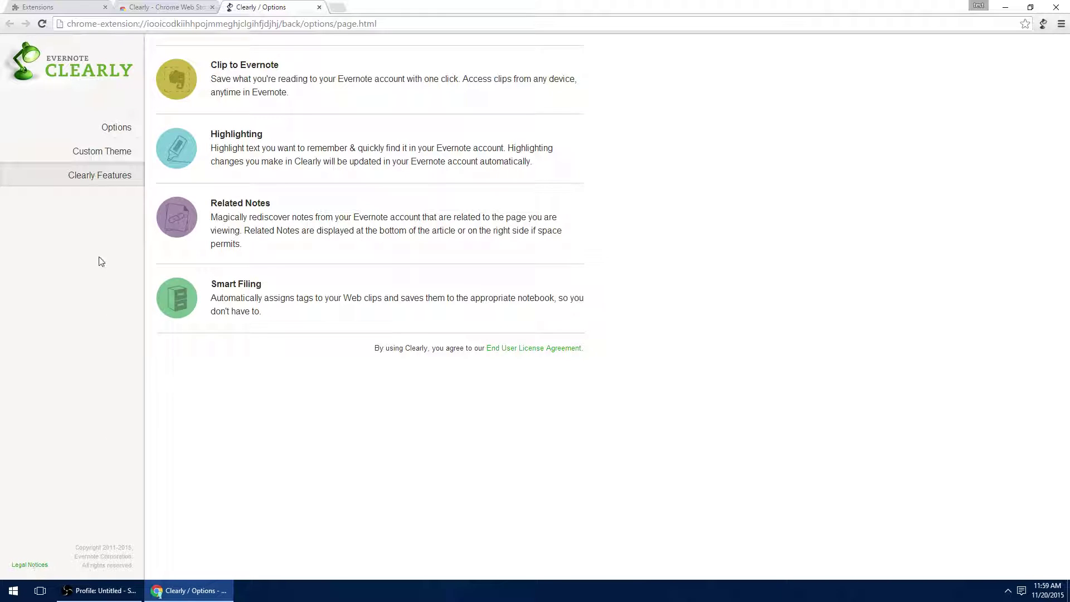
left_click(103, 127)
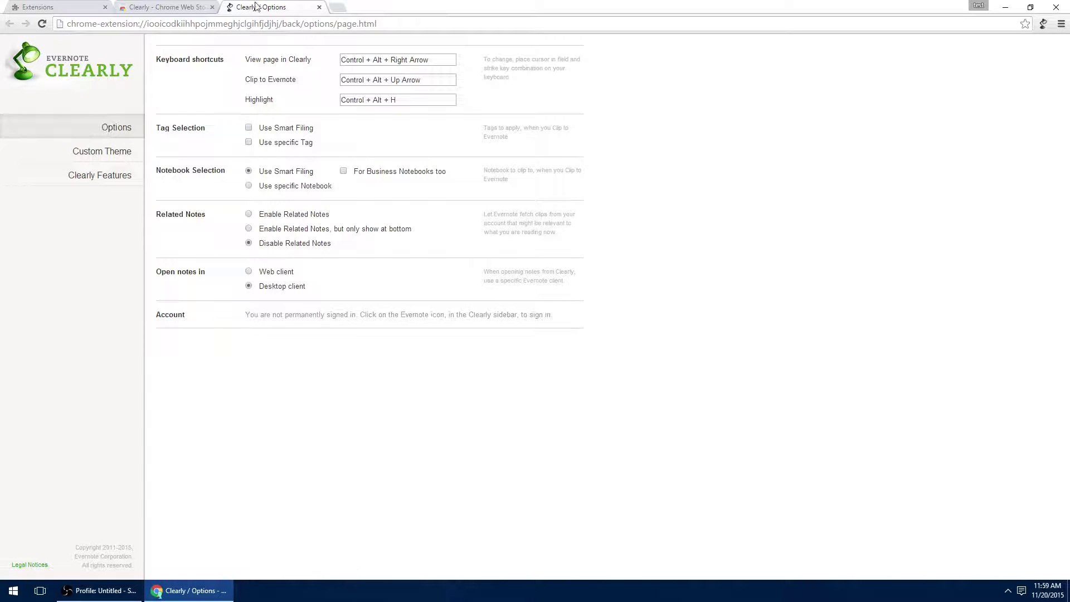
left_click(337, 7)
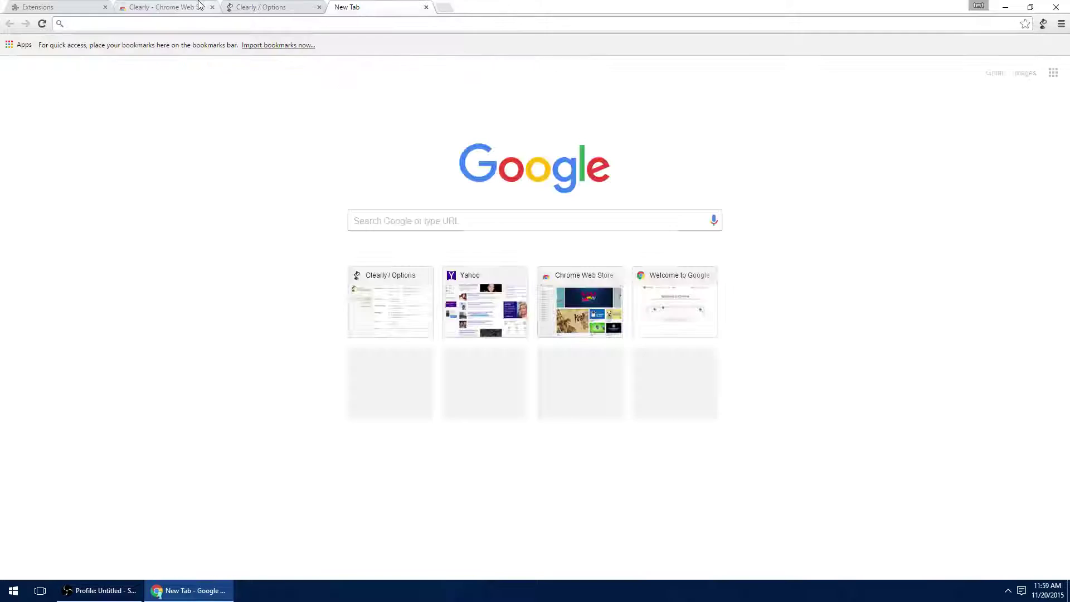
- Close the spare new tab, enable Developer mode, and inspect Clearly's background page
left_click(100, 5)
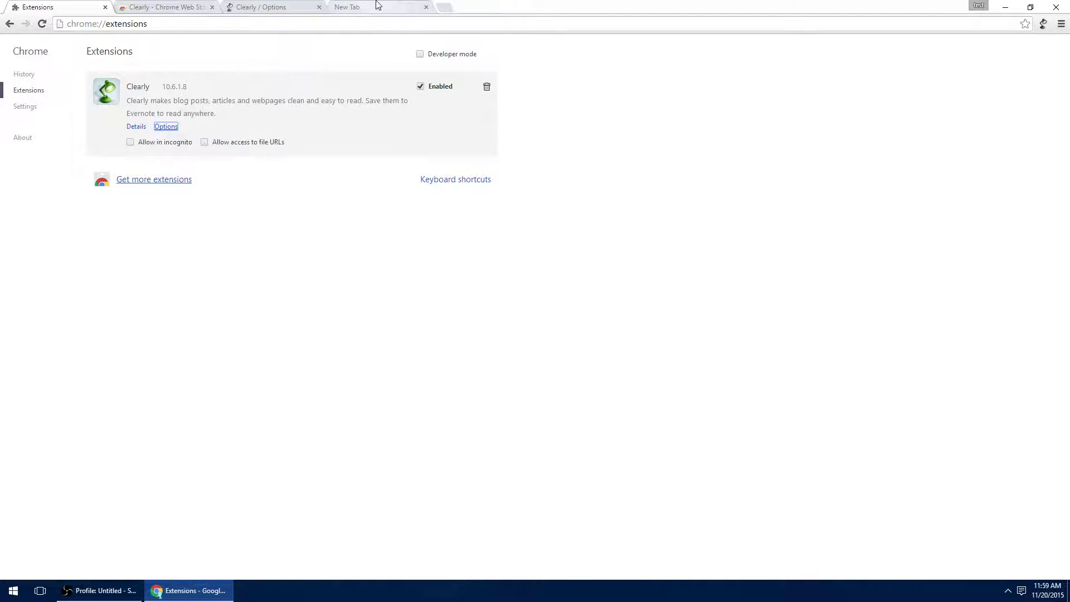
left_click(426, 6)
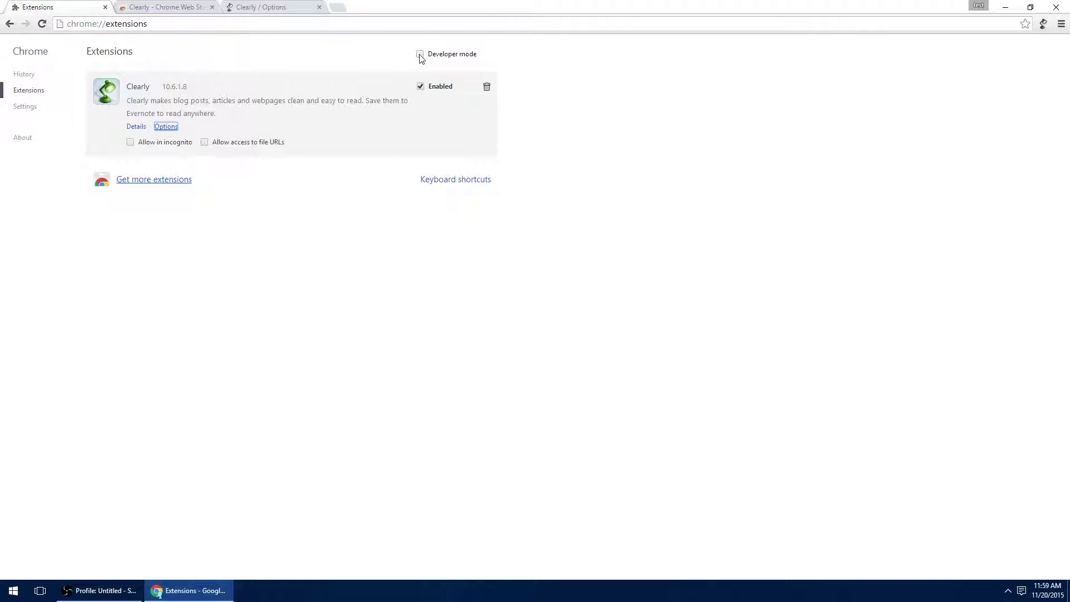
left_click(420, 55)
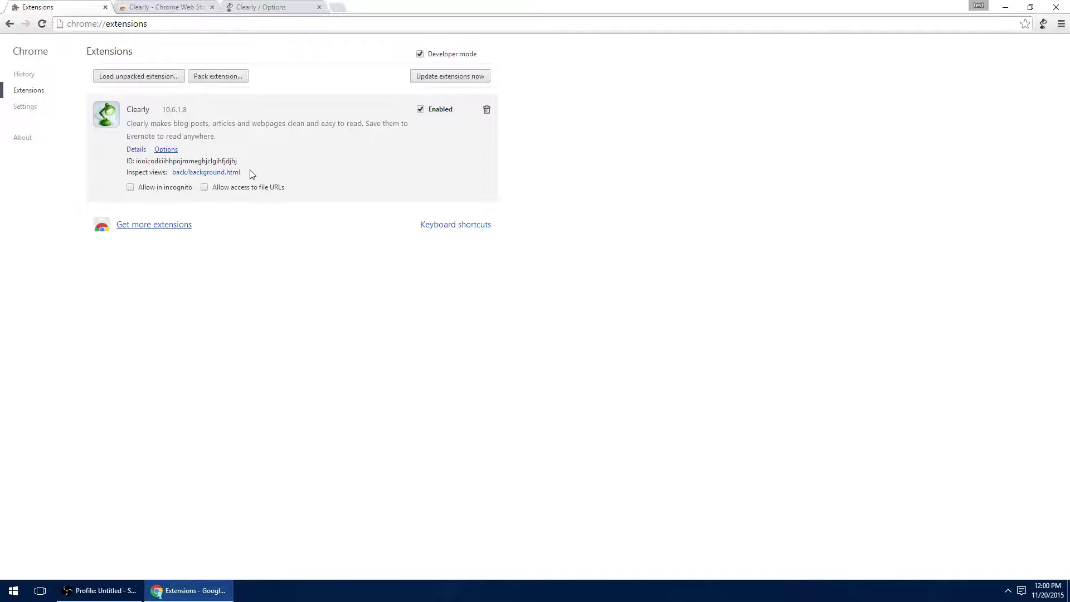
left_click(232, 176)
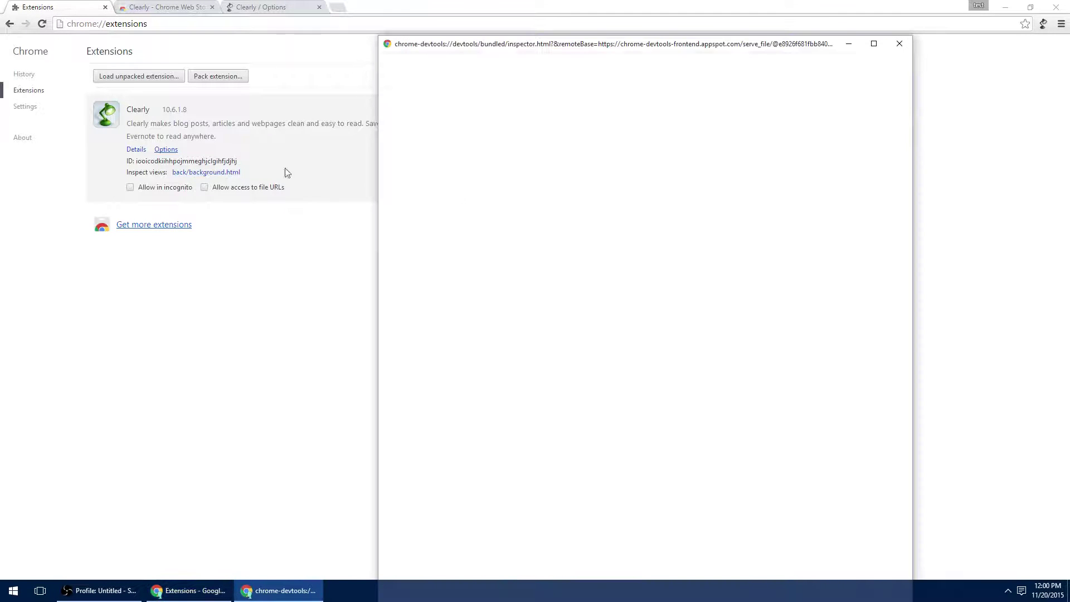
- Show the background page's Network panel and snap DevTools to the right half, with the browser on the left
left_click(419, 61)
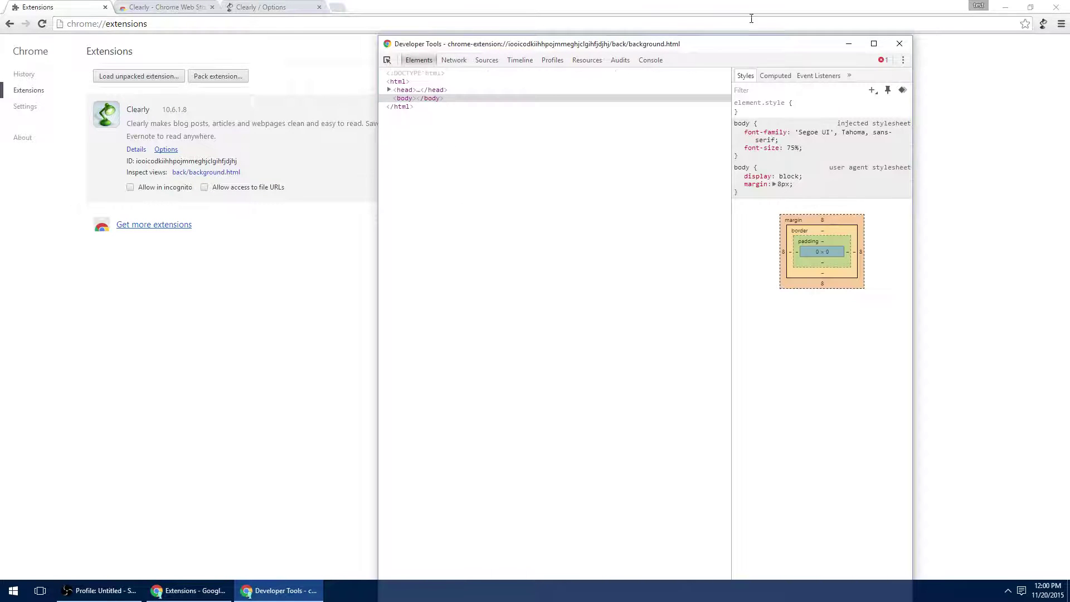
left_click(454, 60)
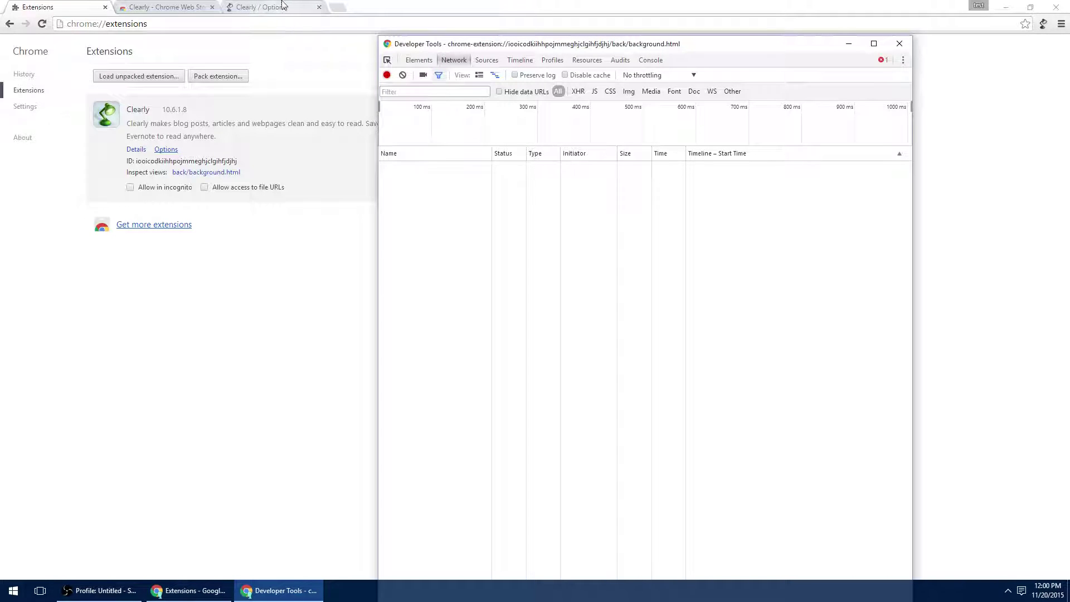
left_click_drag(485, 47, 1067, 94)
left_click(245, 145)
- Load yahoo.com in a new tab
left_click(337, 18)
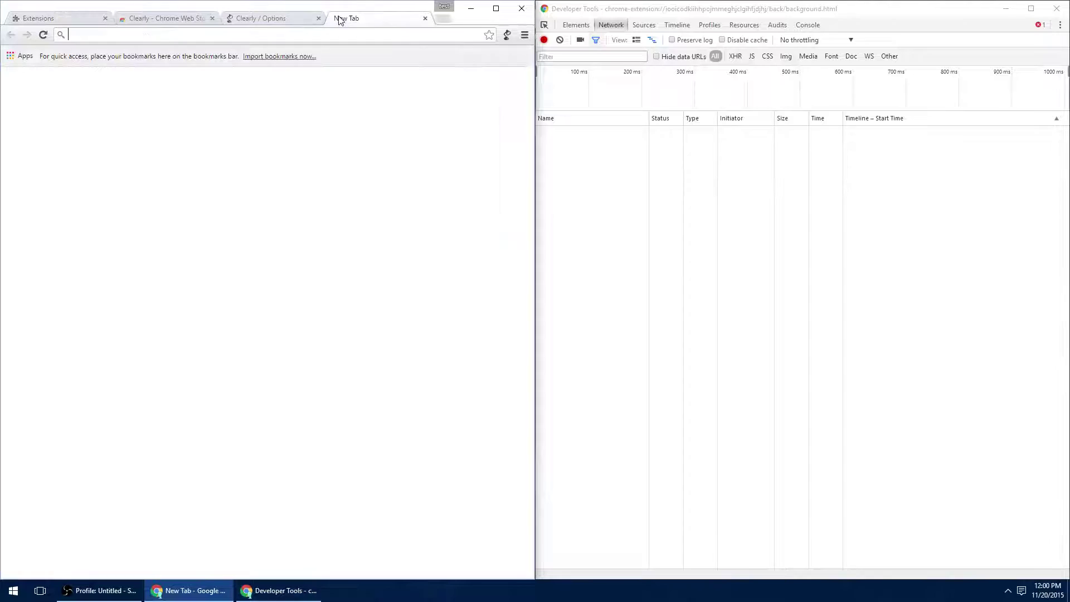
type("yahoo.com")
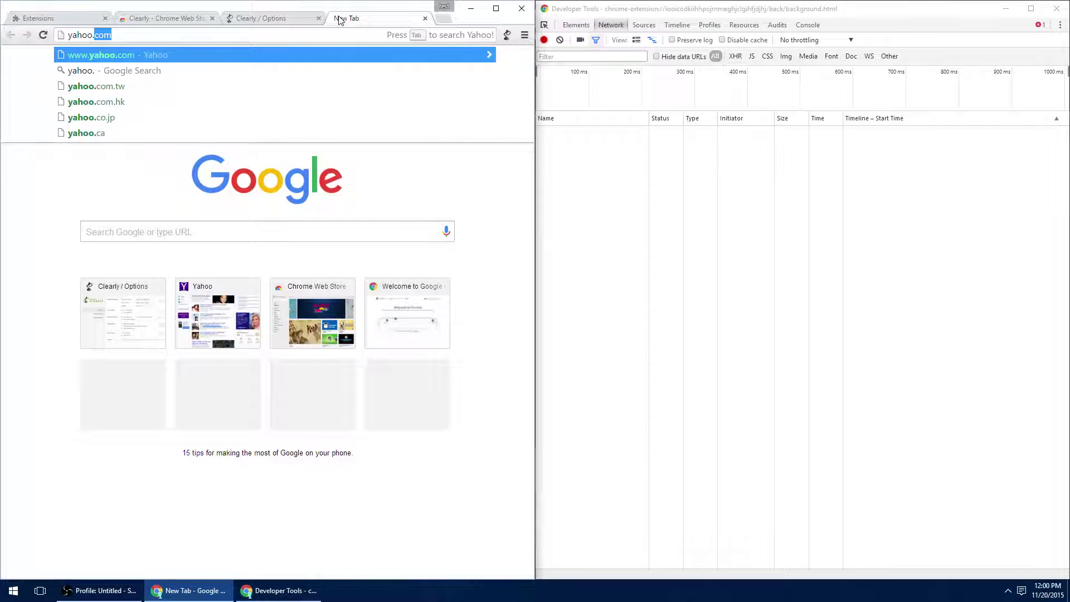
key("Return")
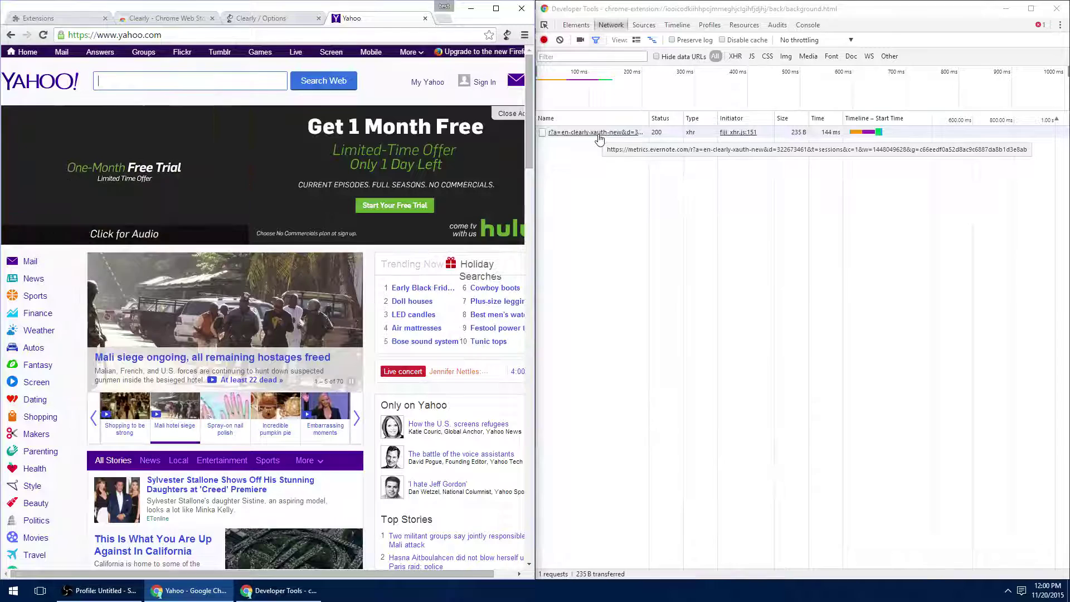
- Cycle through the open tabs back to Yahoo and scroll down its news feed
left_click(262, 19)
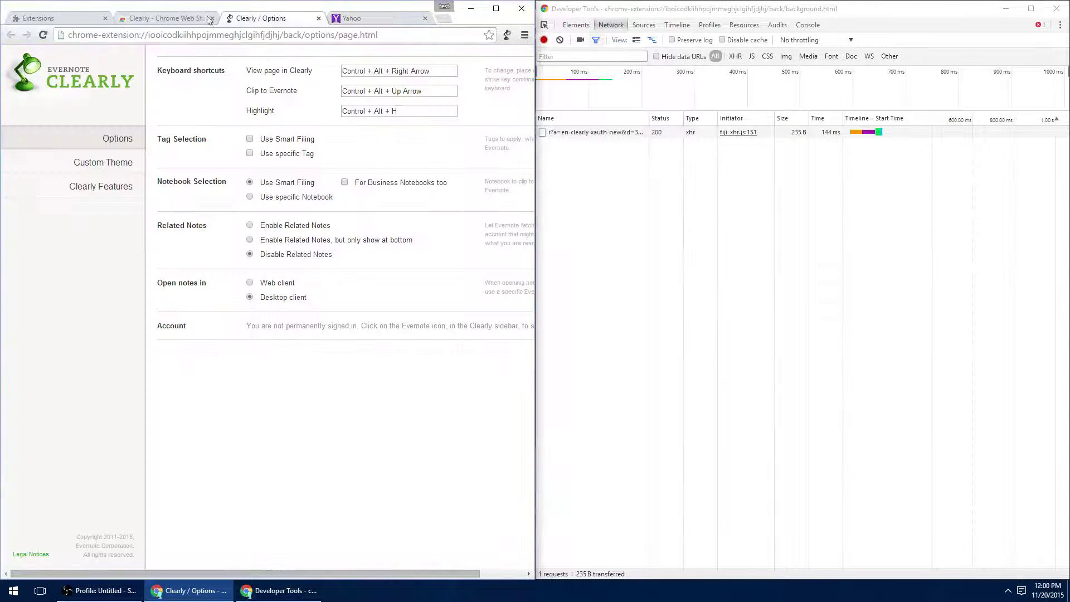
left_click(68, 23)
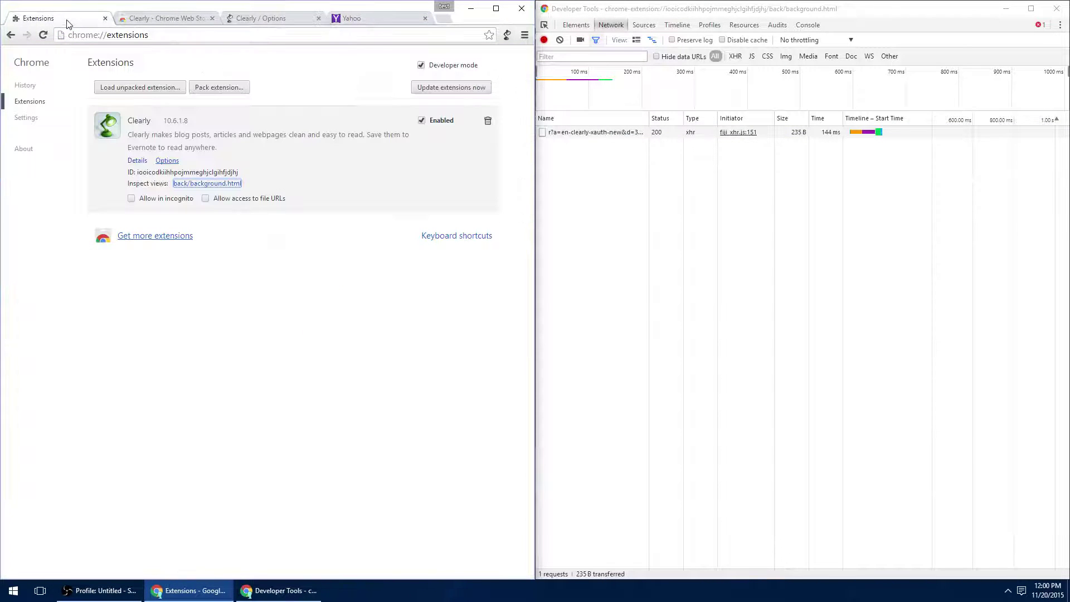
left_click(160, 18)
left_click(282, 21)
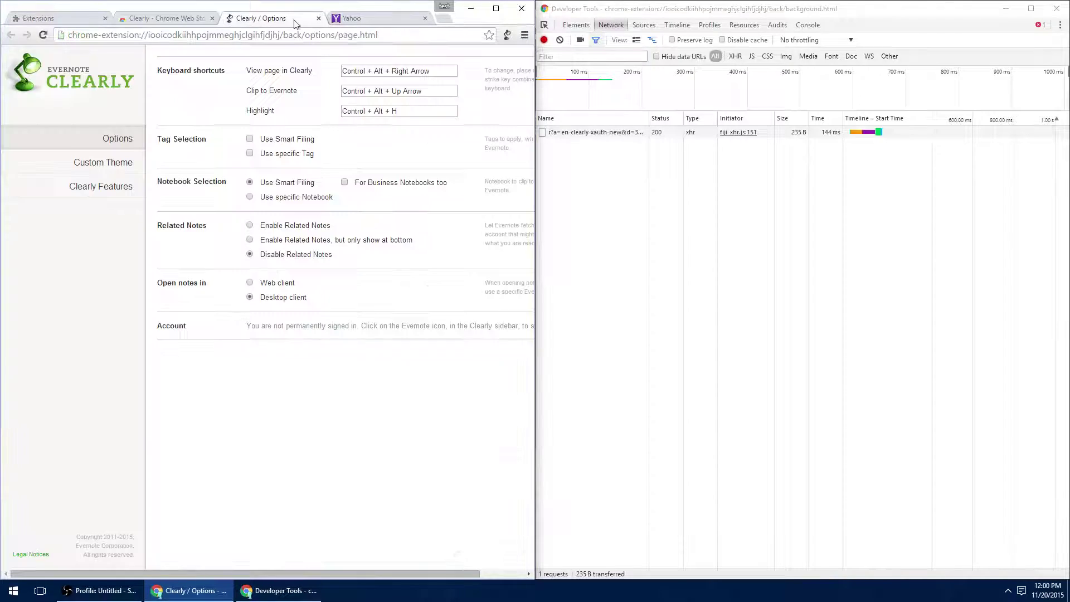
left_click(368, 22)
scroll(372, 277, "down", 4)
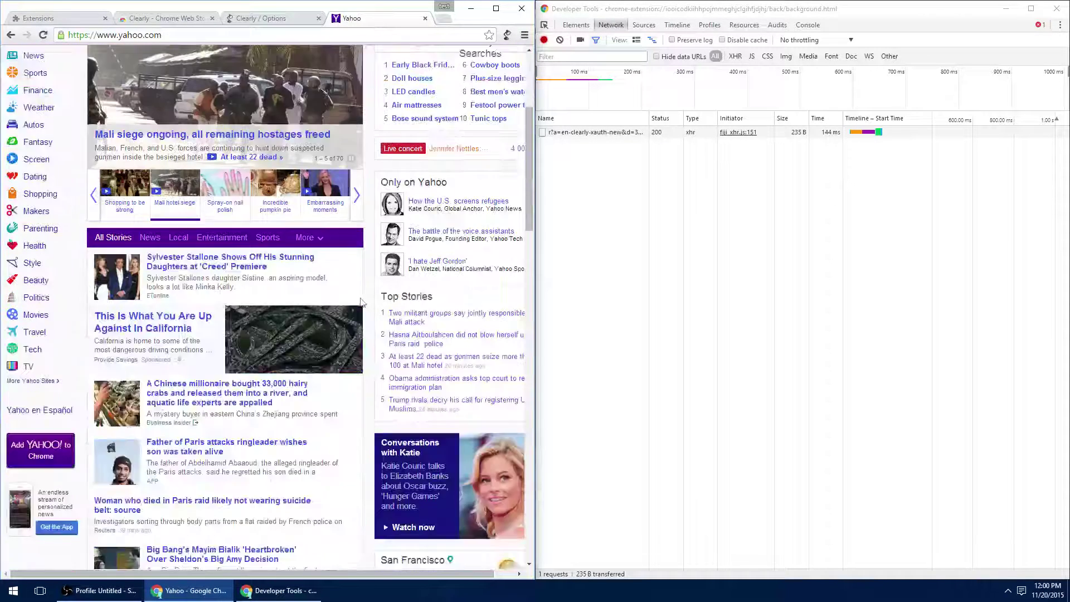
scroll(372, 256, "down", 3)
scroll(372, 246, "down", 3)
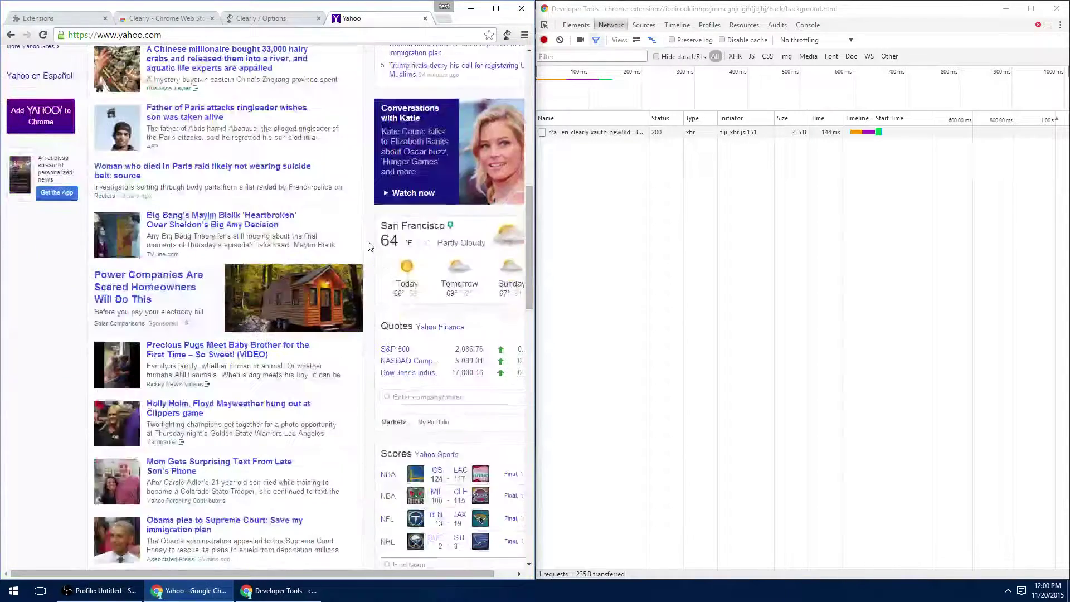
- Open cnn.com and reddit.com in two new tabs
left_click(443, 21)
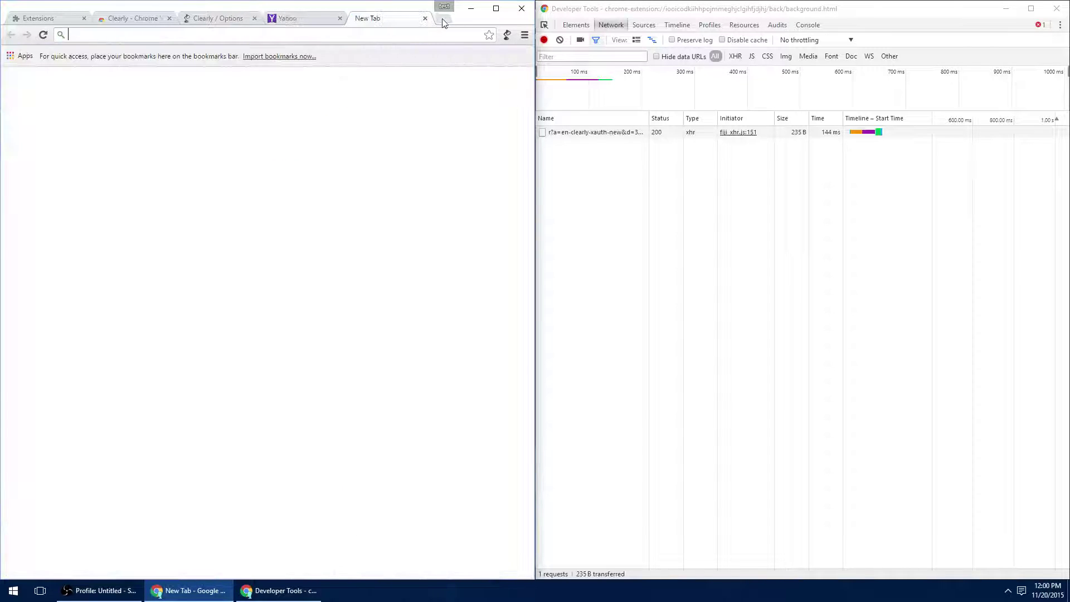
type("cnn.com")
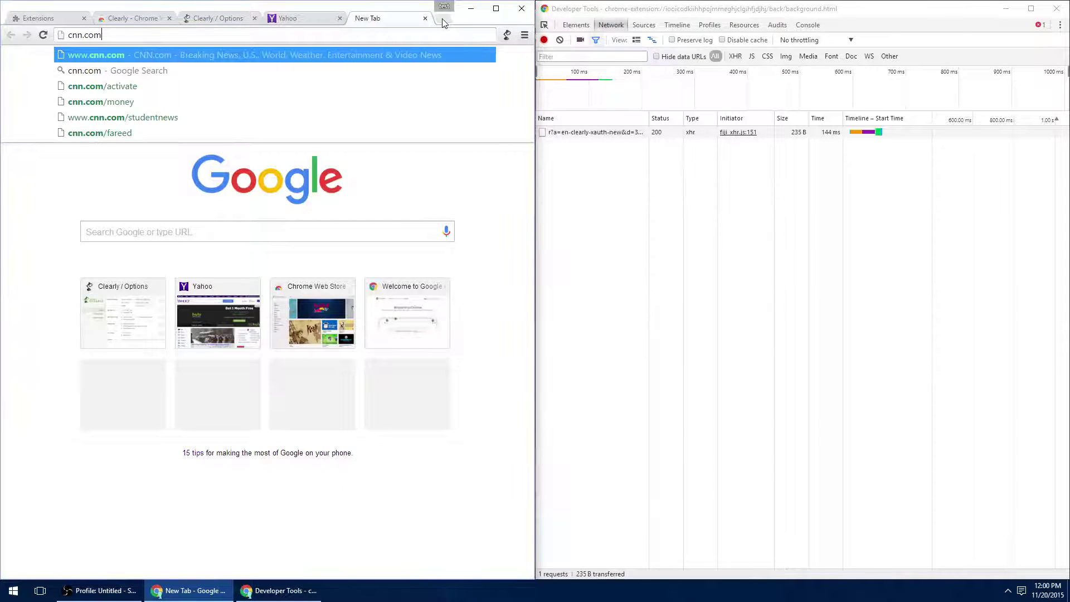
key("Return")
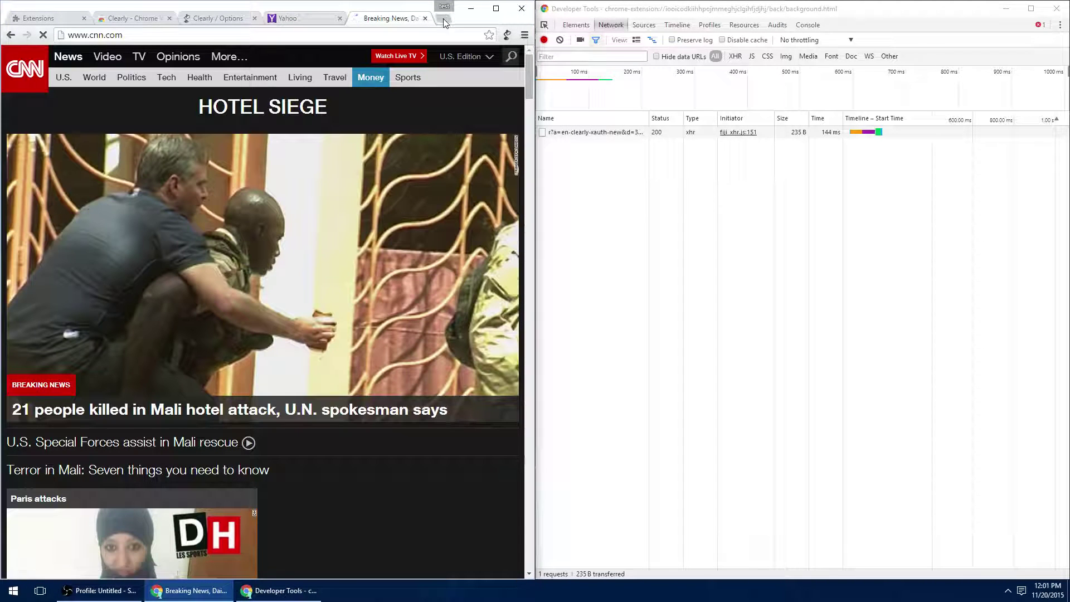
left_click(444, 21)
type("reddit.com")
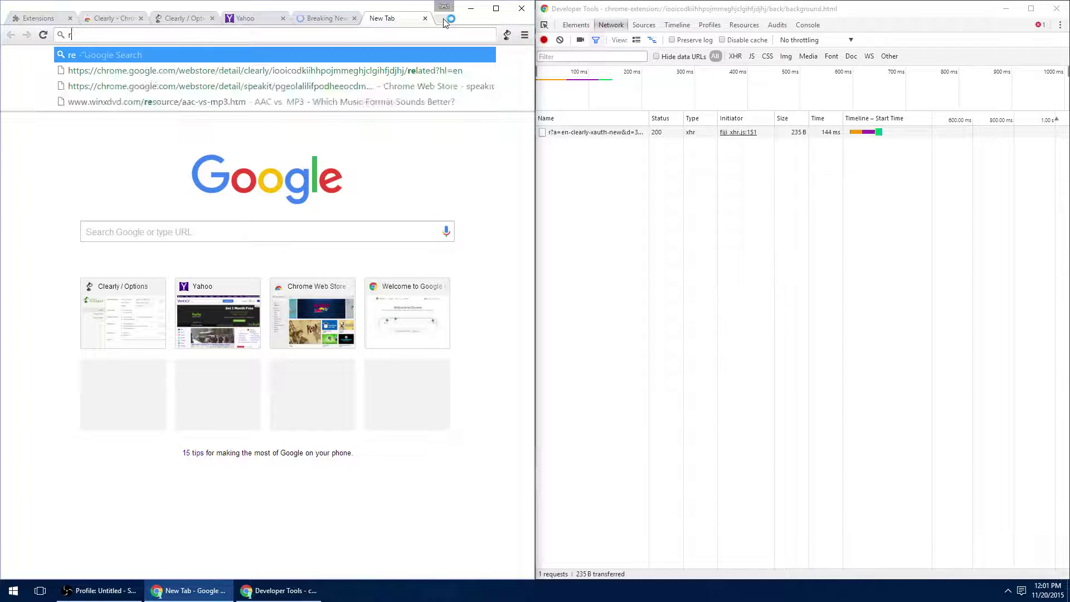
key("Return")
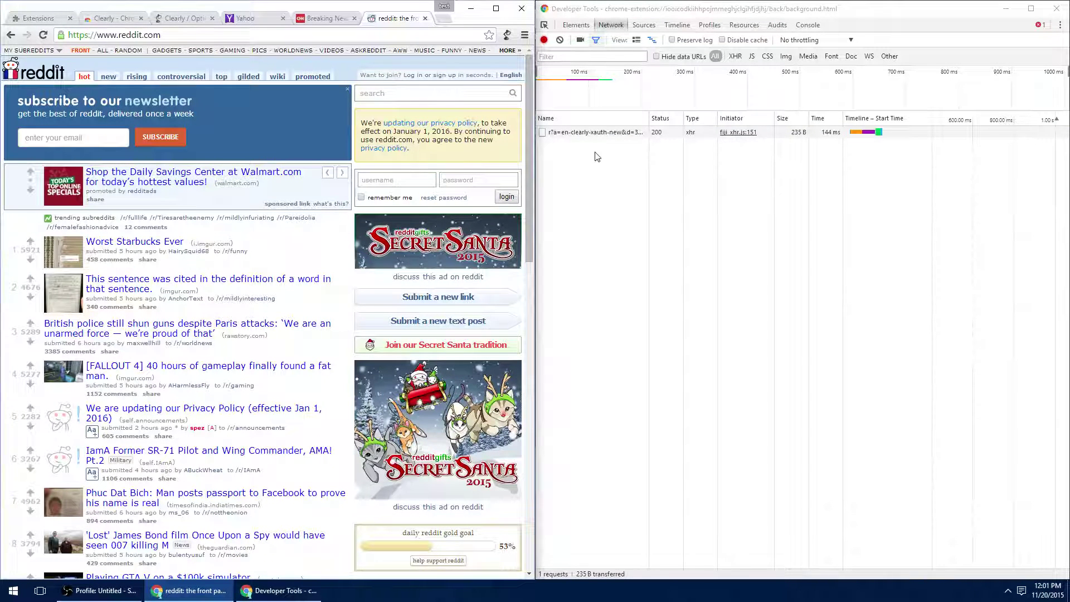
- Close the reddit, CNN and Yahoo tabs
left_click(424, 19)
left_click(424, 18)
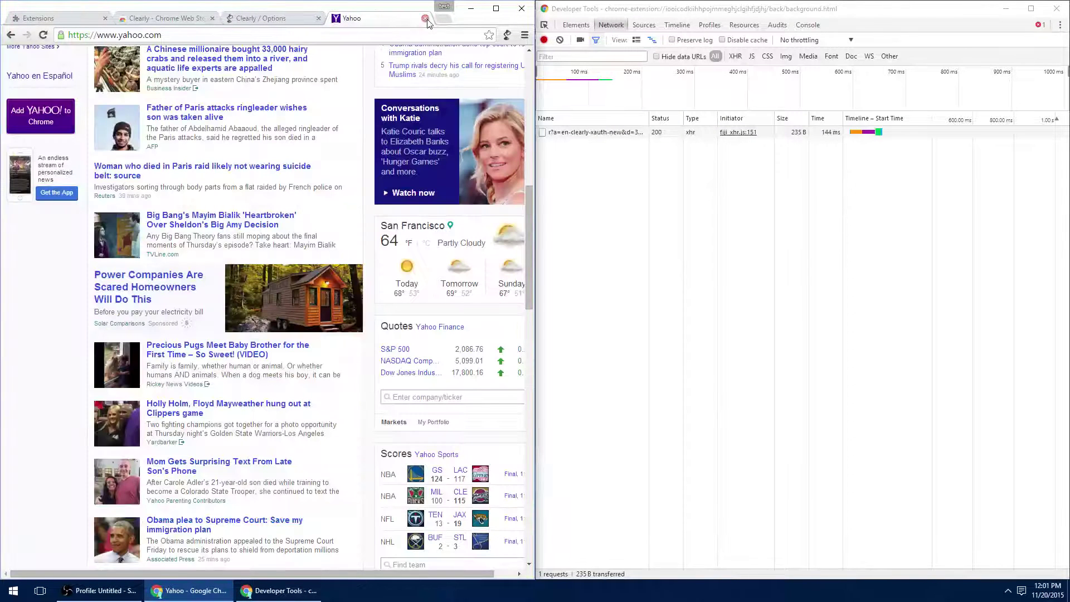
left_click(425, 18)
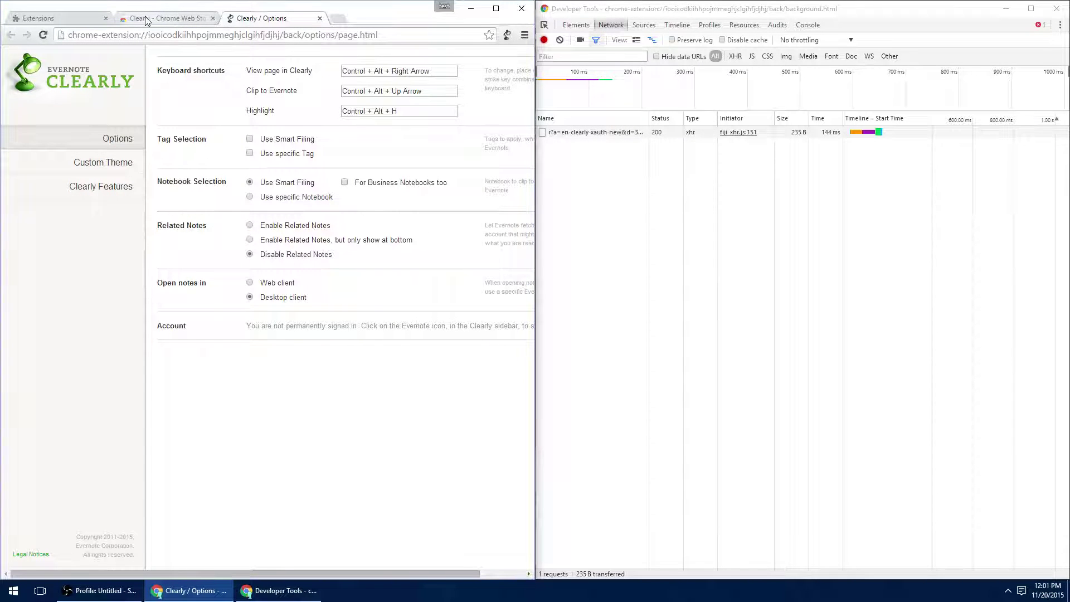
- Load Yahoo in a new tab and launch Clearly on it from the right-click menu
left_click(337, 18)
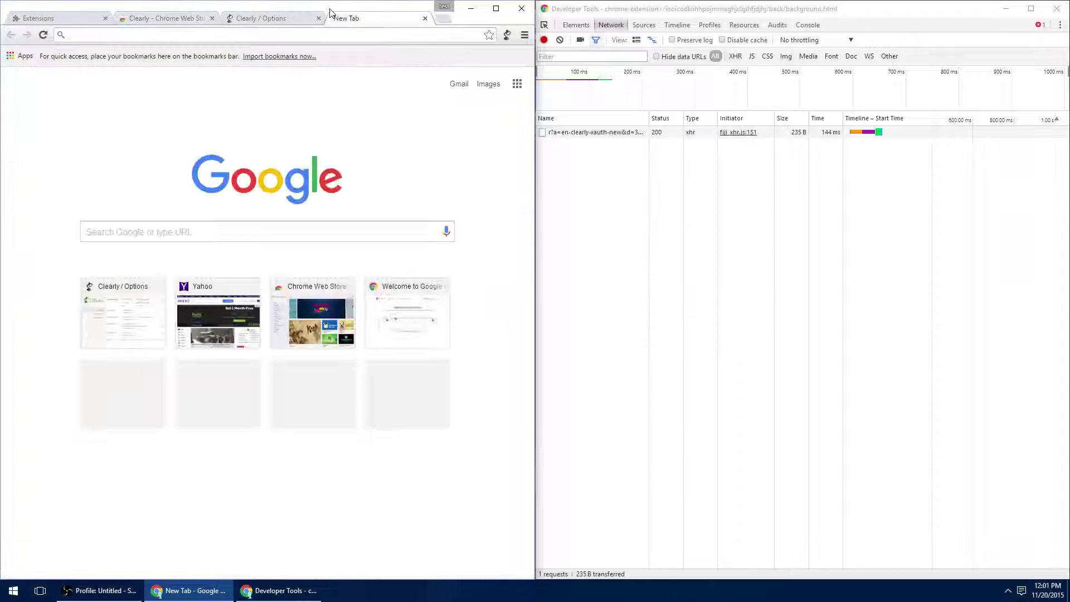
type("yahoo.com")
key("Return")
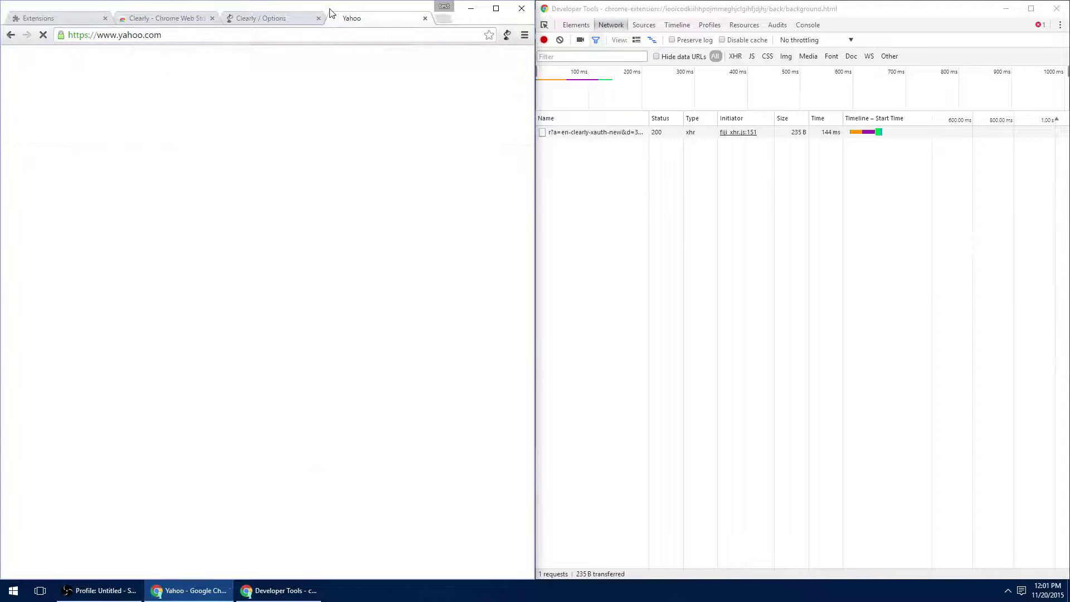
scroll(370, 334, "down", 5)
right_click(368, 336)
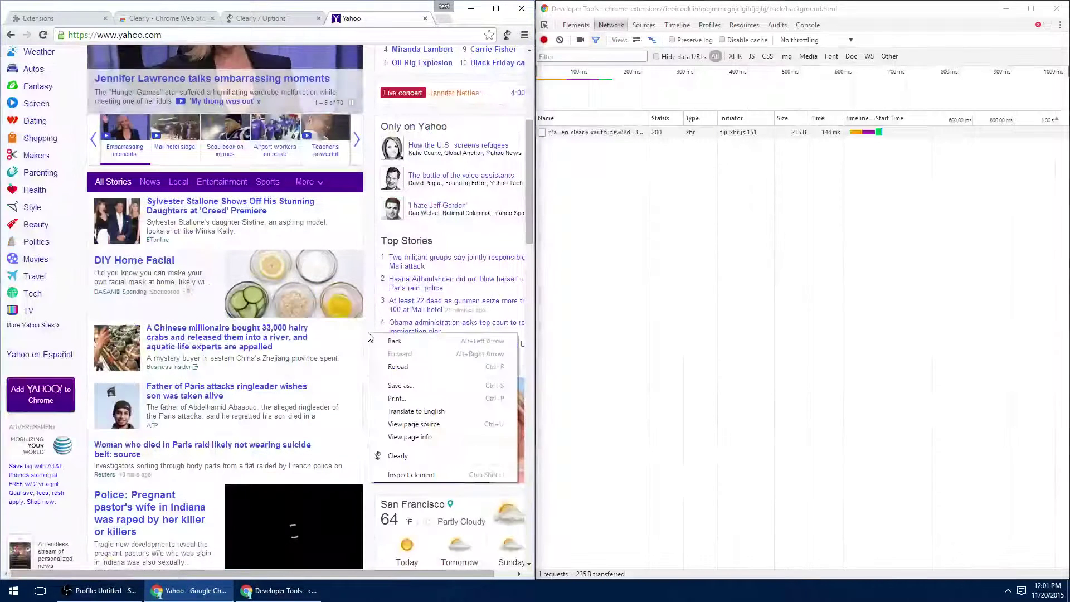
left_click(398, 456)
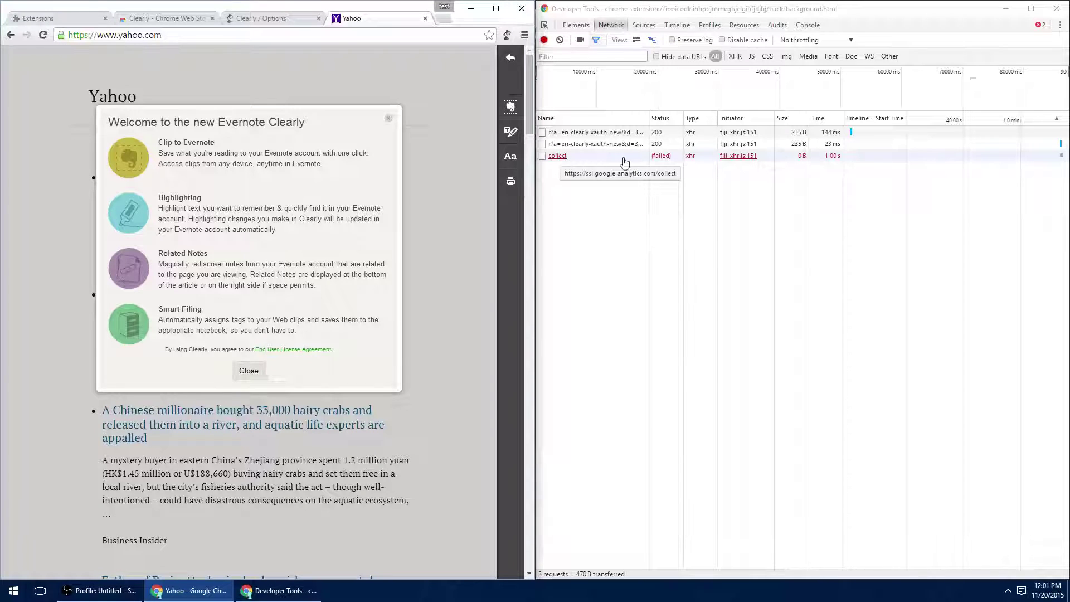
mouse_move(664, 161)
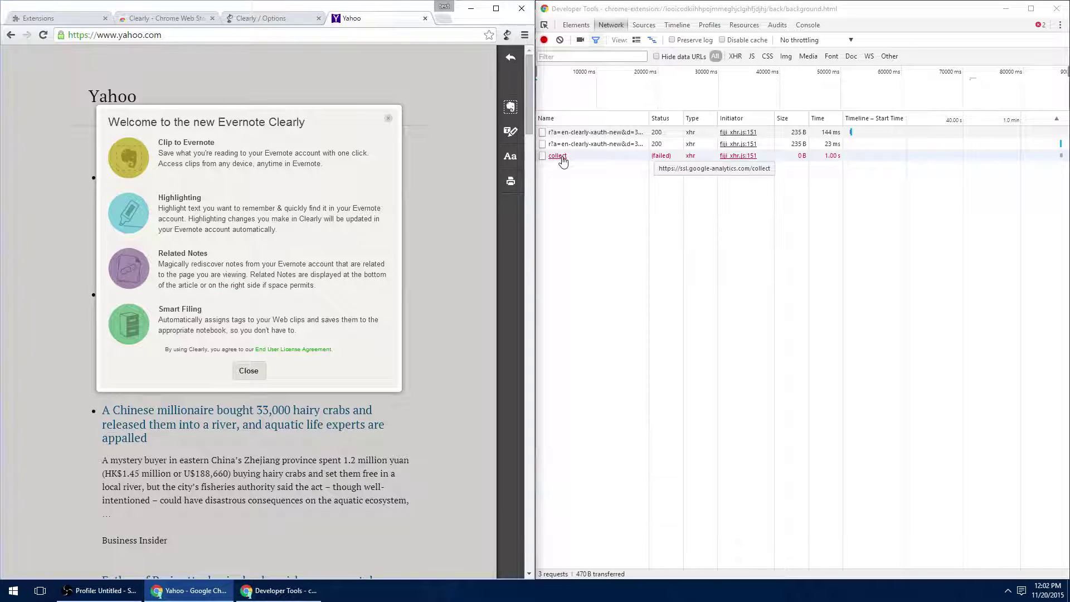
- Dismiss Clearly's welcome dialog, exit Clearly, open the Mali hotel siege story, and close its extension promo
left_click(389, 119)
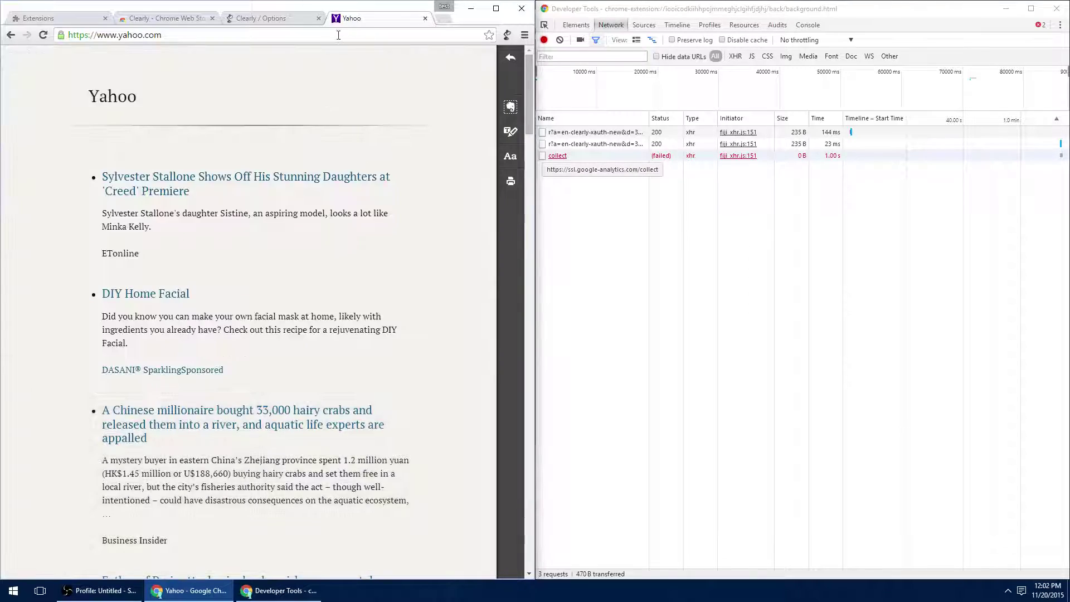
key("Escape")
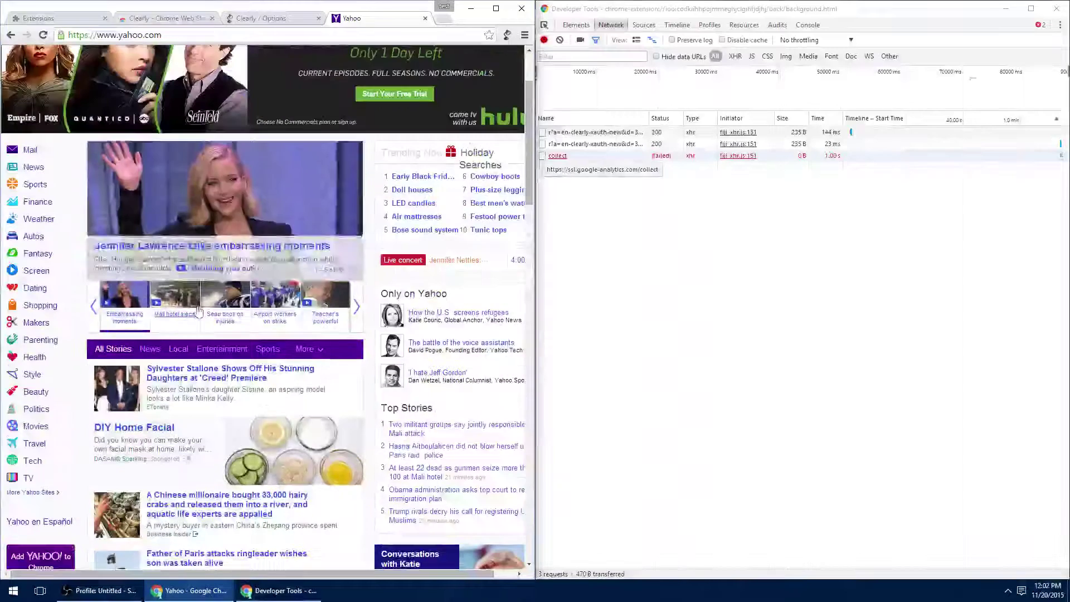
left_click(238, 212)
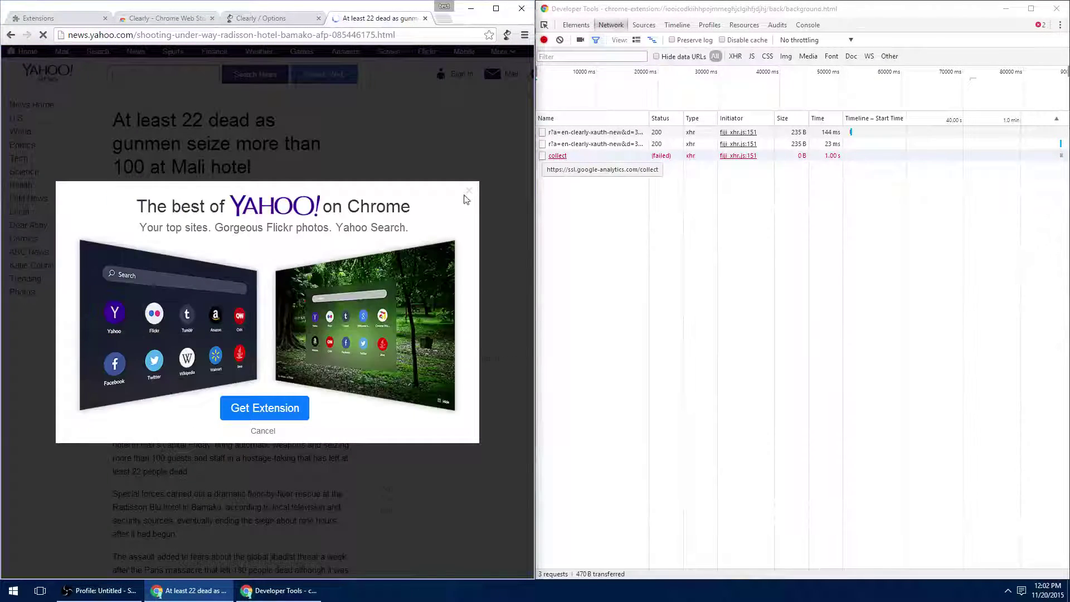
left_click(467, 191)
- View the Mali hotel article in Clearly's reading view
scroll(356, 290, "down", 7)
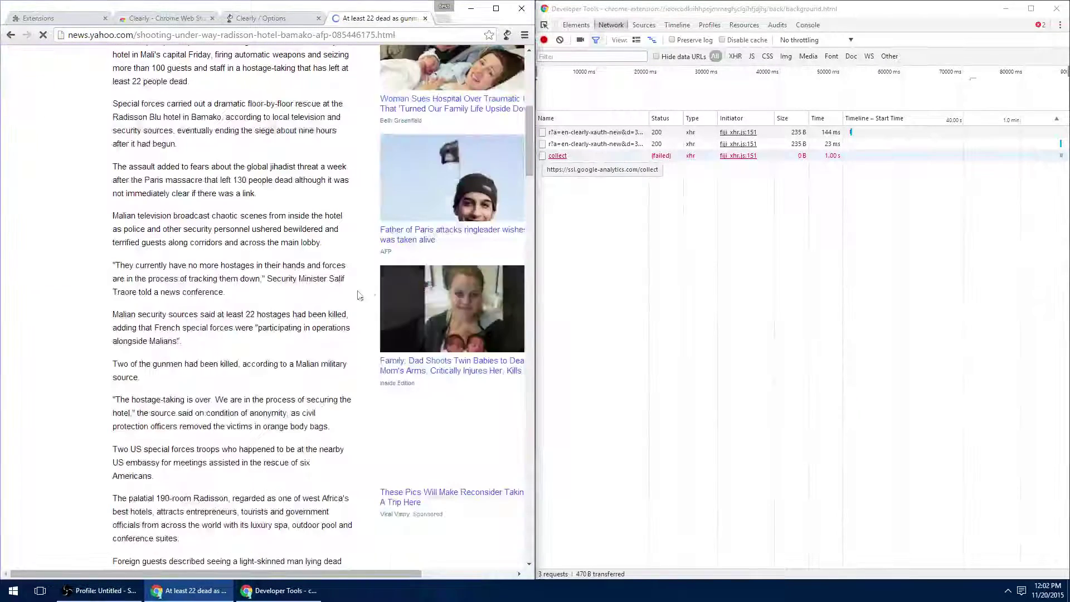
right_click(207, 169)
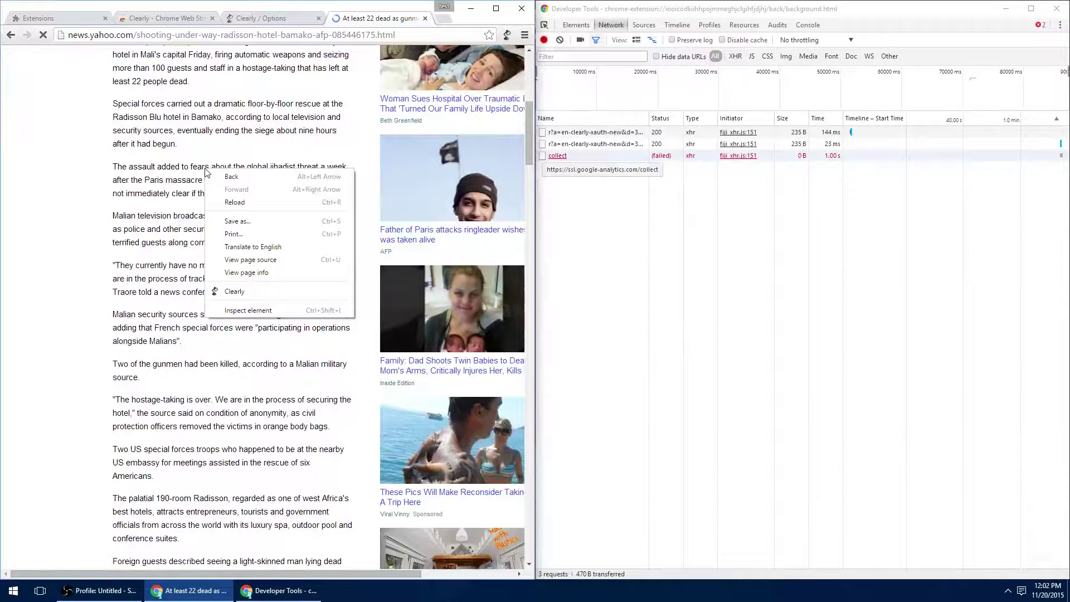
left_click(234, 296)
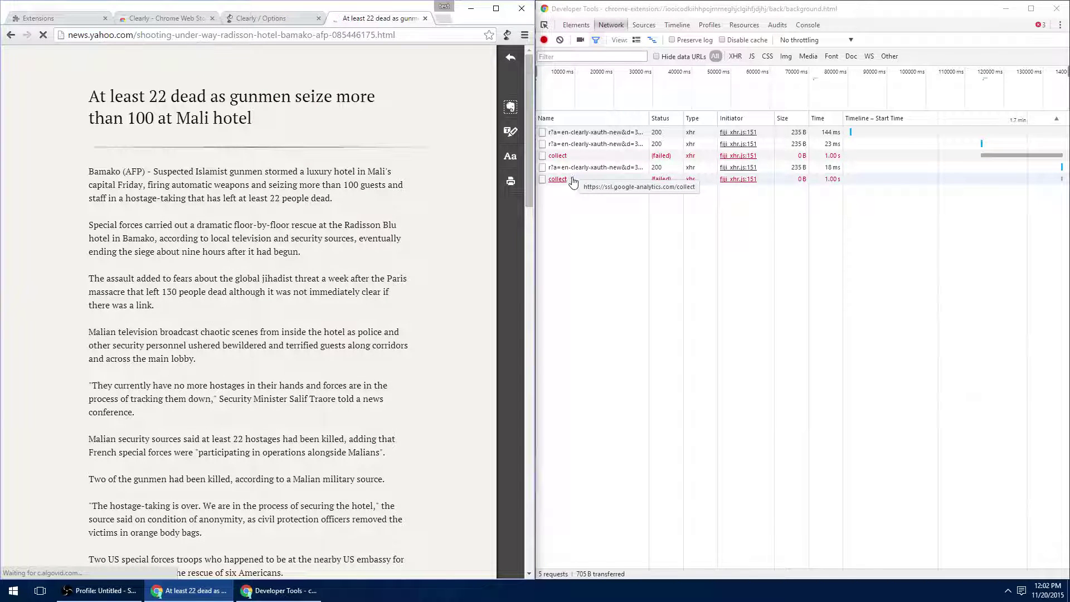
- Close Clearly's reading view of the Mali article and scroll down the story page
left_click(510, 58)
scroll(223, 373, "down", 8)
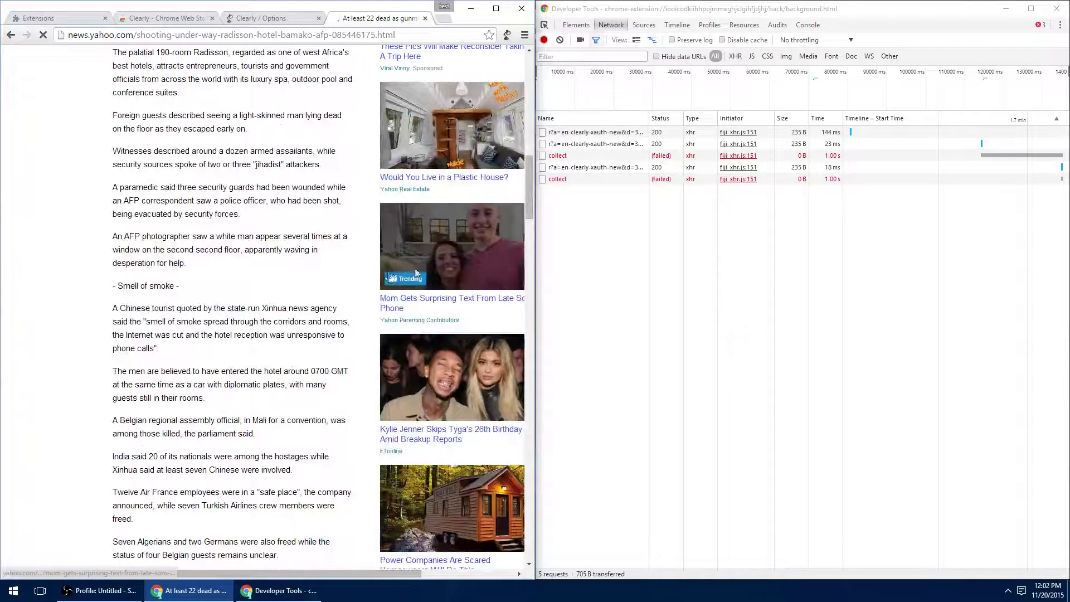
scroll(247, 243, "down", 5)
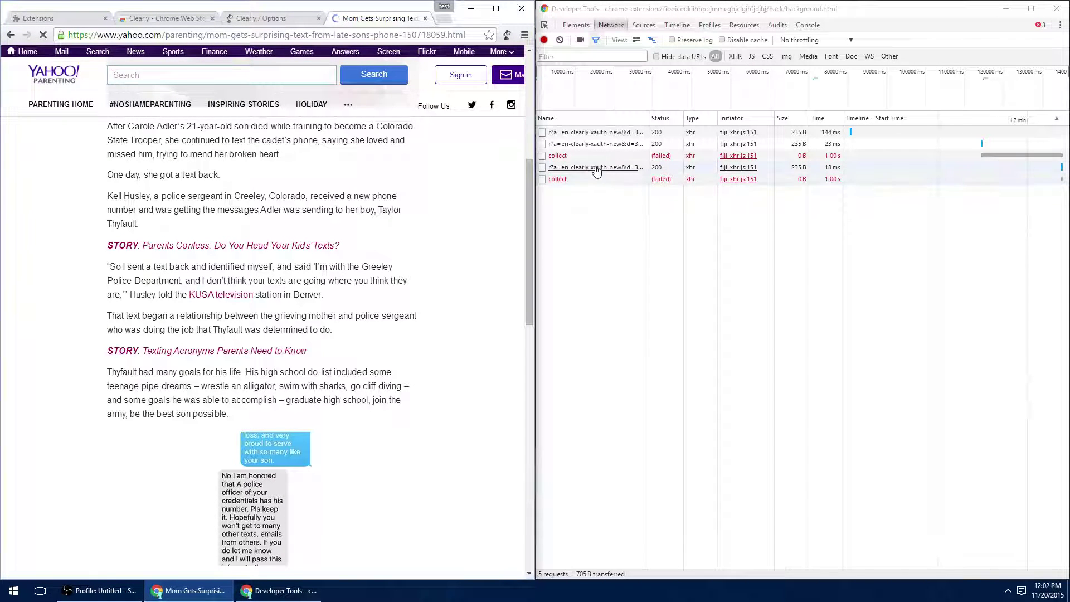
- View 'Mom Gets Surprising Text From Late Son's Phone' in Clearly and select its URL in the address bar
right_click(235, 192)
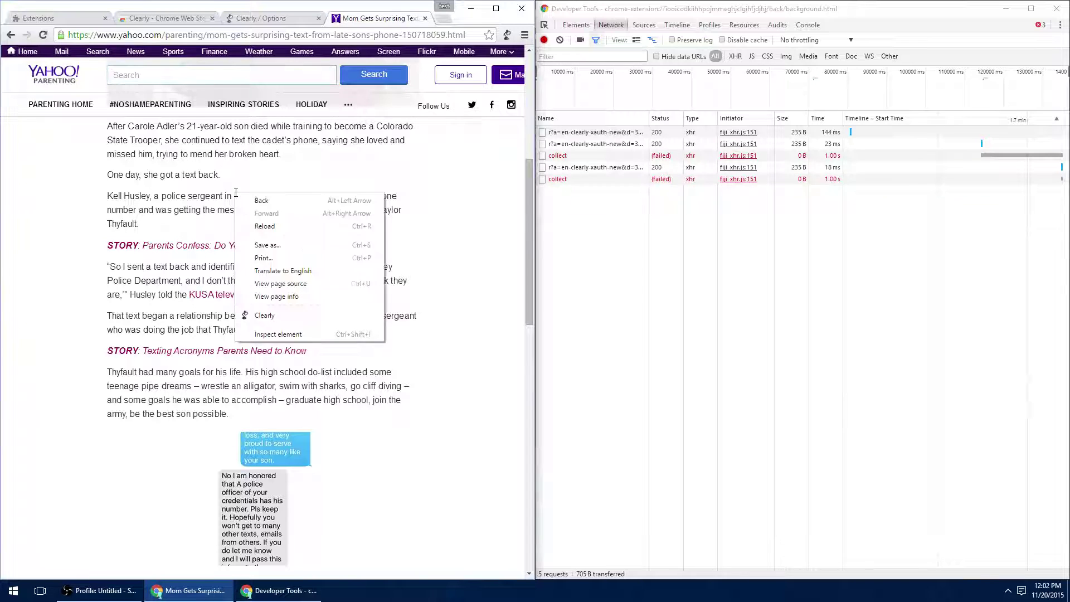
left_click(264, 316)
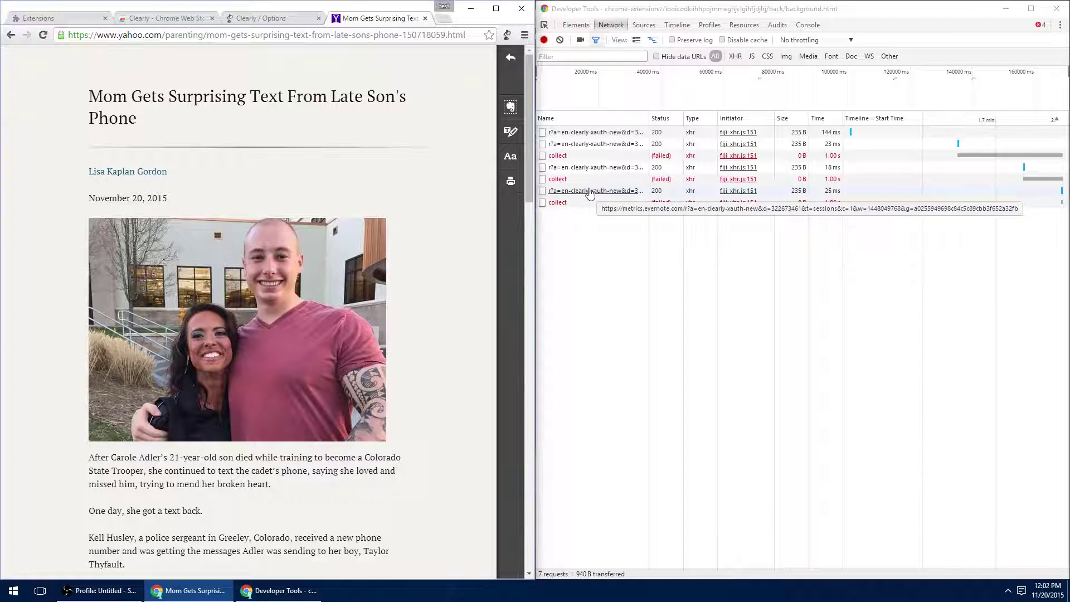
left_click(464, 36)
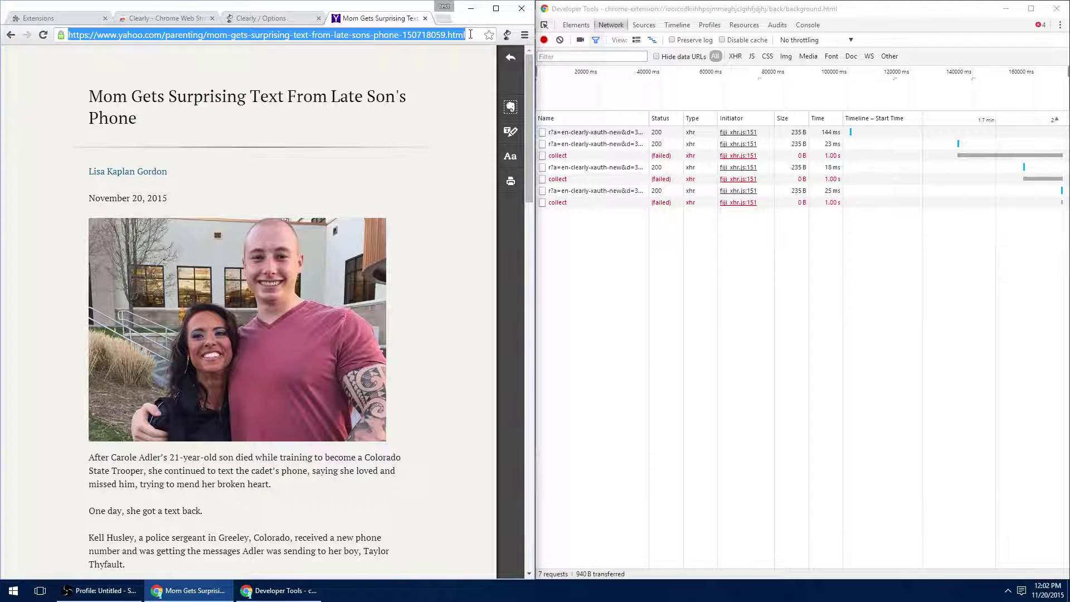